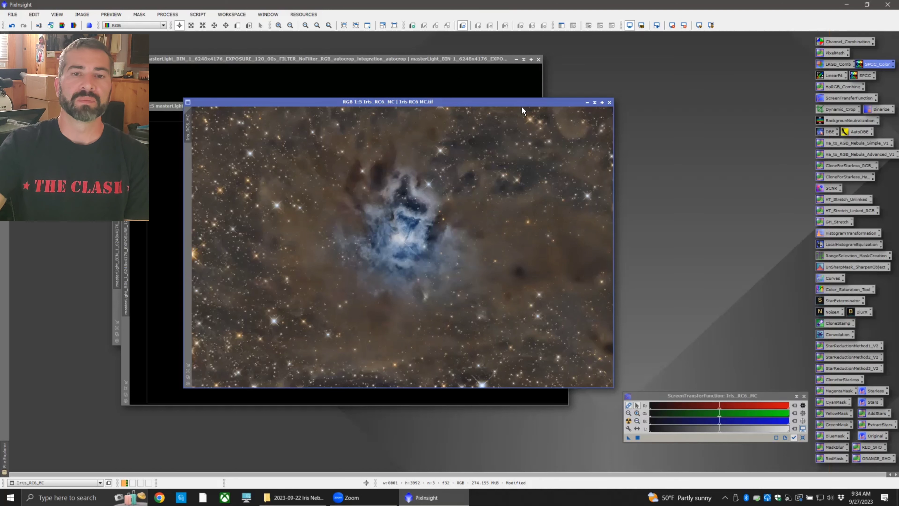
Step: Collapse the finished Iris_RC6_MC image window to reveal the stacked images behind it
click(595, 102)
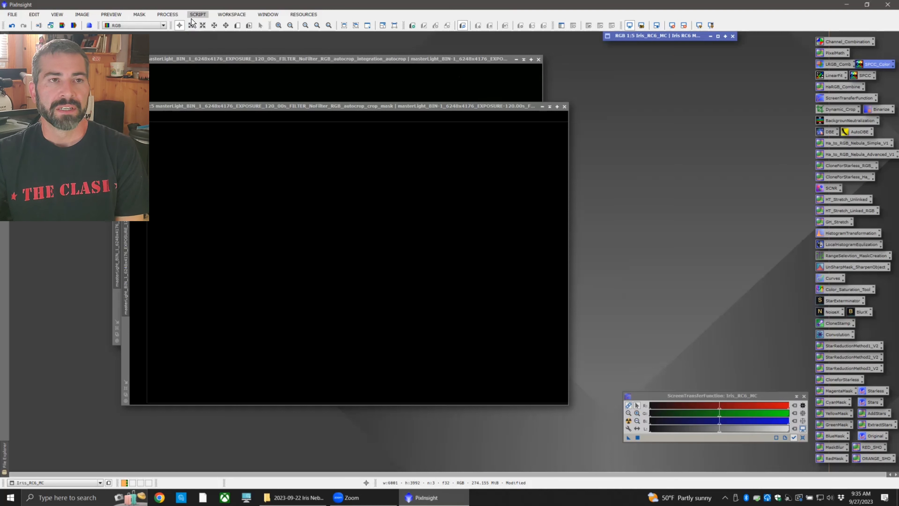
Step: Launch the WeightedBatchPreprocessing script from the Batch Processing scripts
click(199, 17)
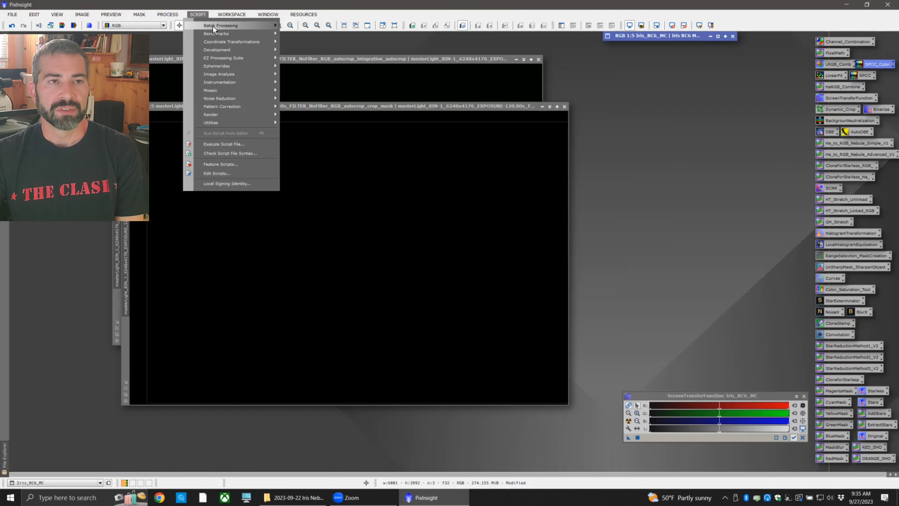
mouse_move(214, 28)
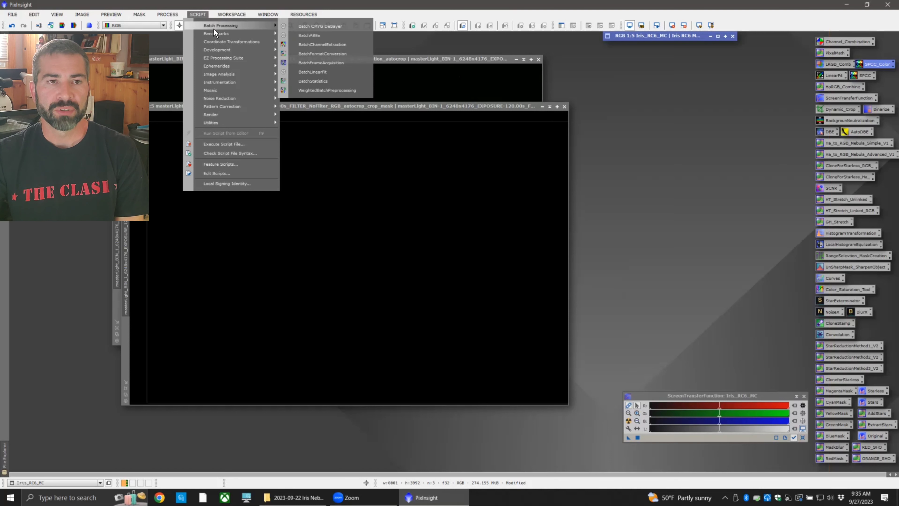
click(340, 93)
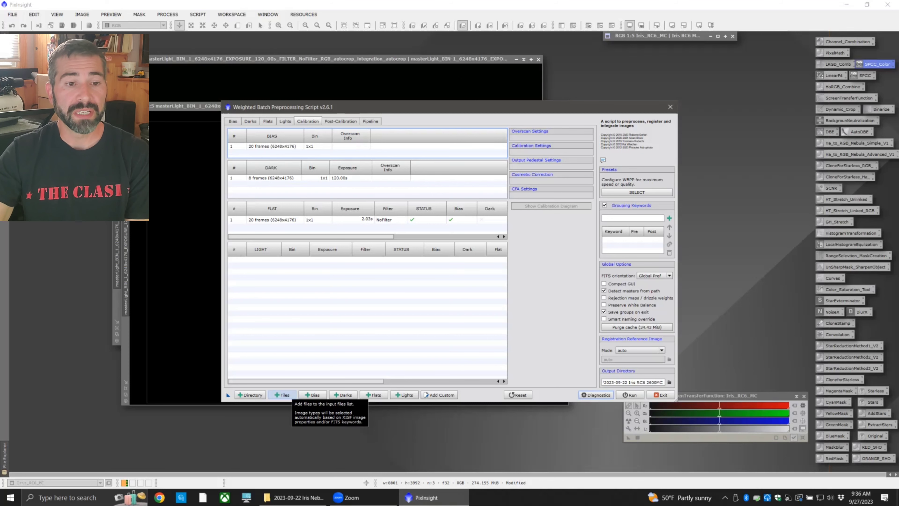
Step: Cancel adding files, then review the Bias, Darks, Calibration and Lights pages, ending on Post-Calibration
click(282, 395)
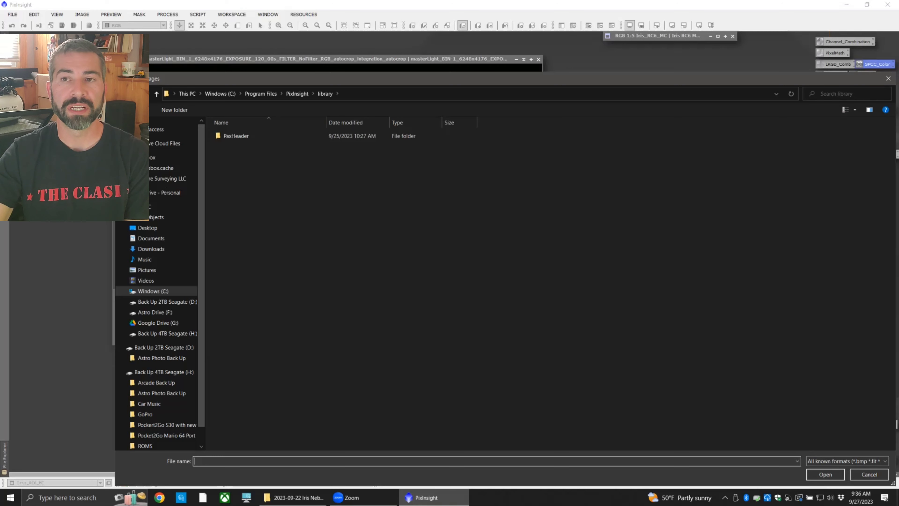
key(Escape)
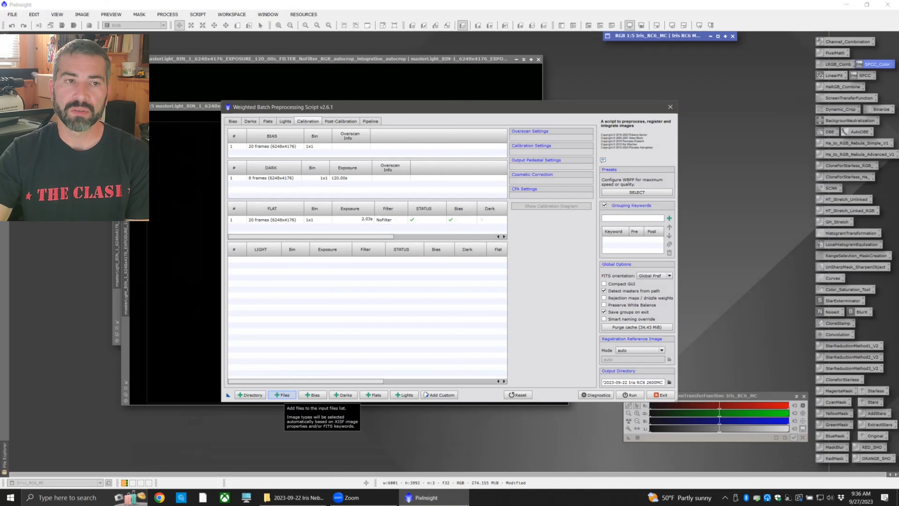
click(237, 122)
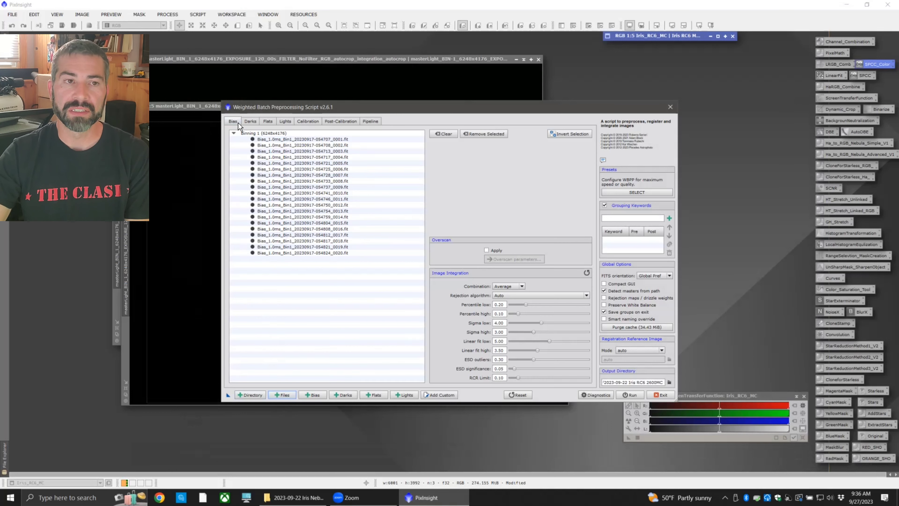
click(257, 123)
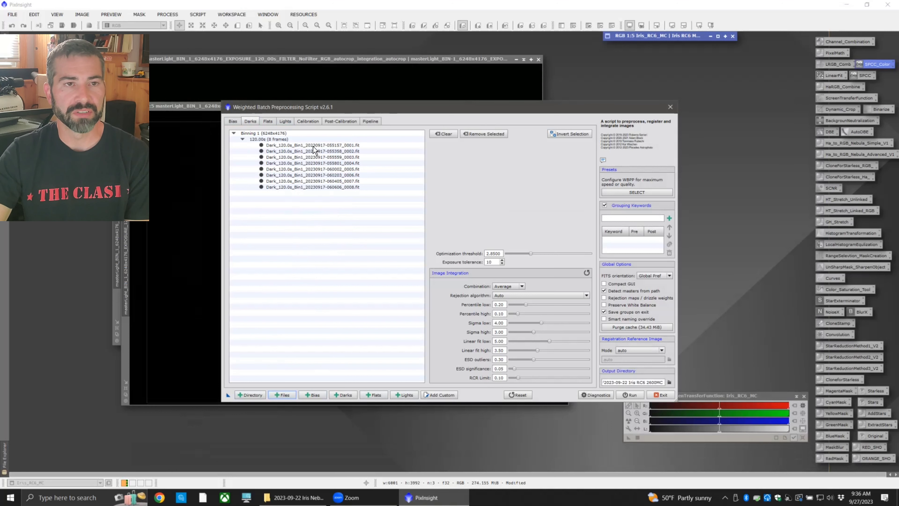
click(319, 122)
click(289, 122)
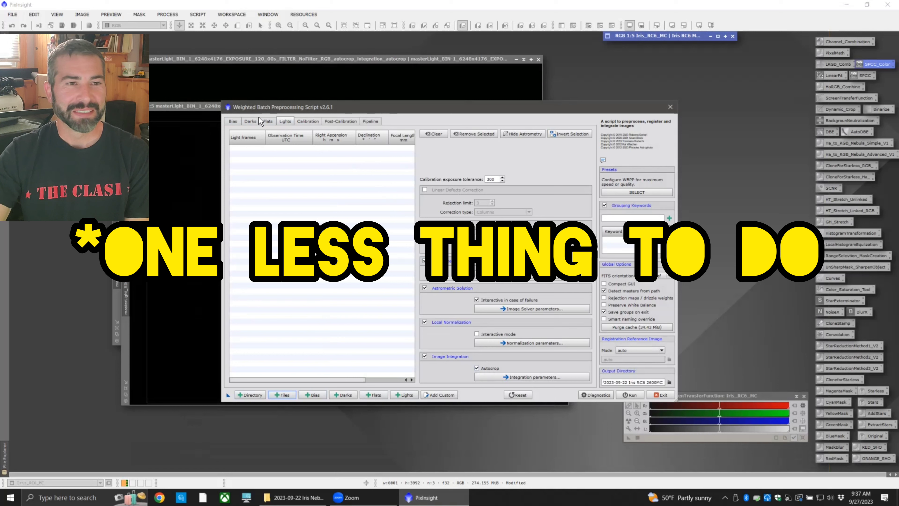
click(341, 123)
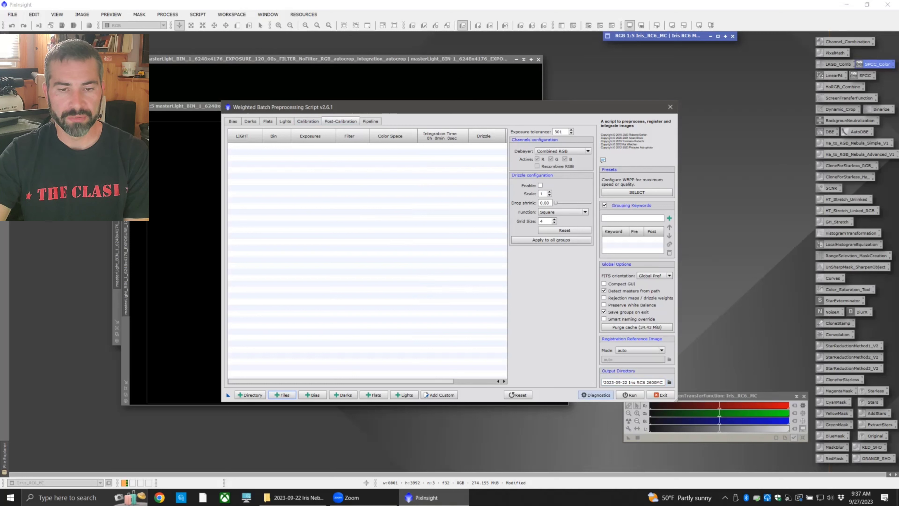
click(595, 395)
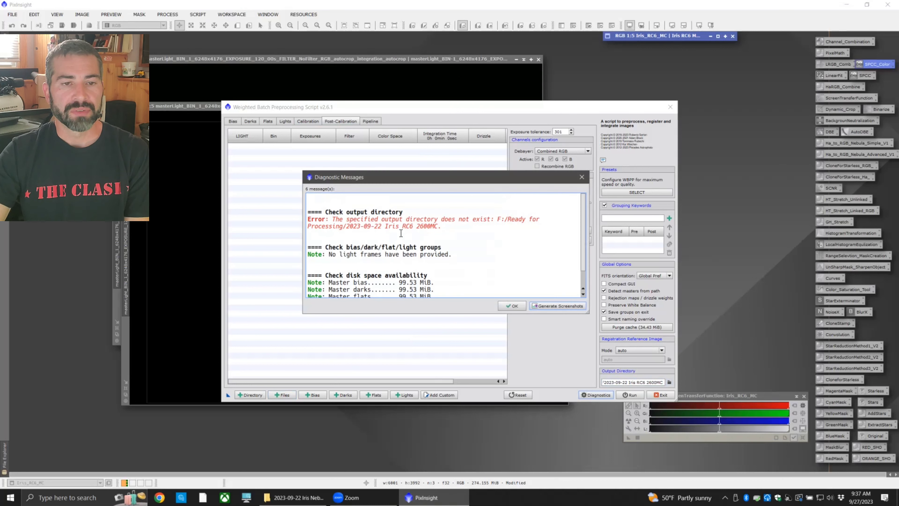
scroll(401, 233, down, 1)
scroll(360, 287, up, 1)
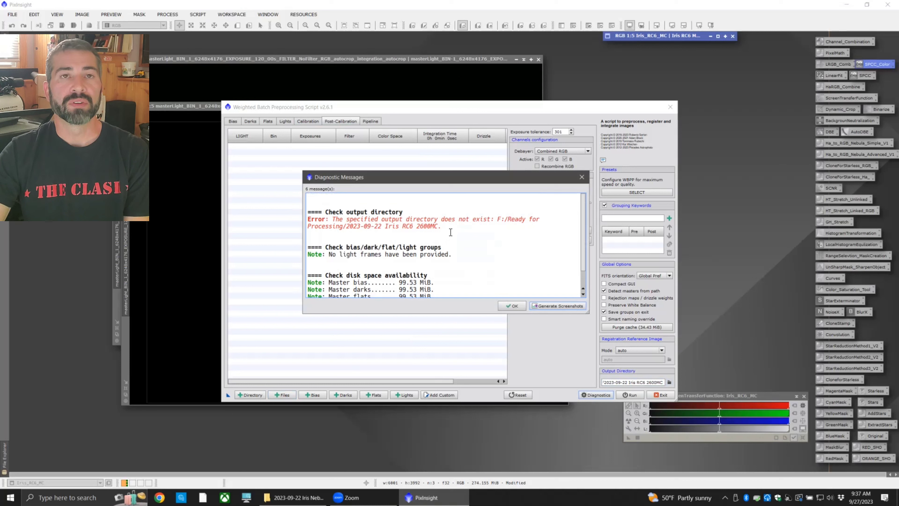
drag(451, 229, 311, 212)
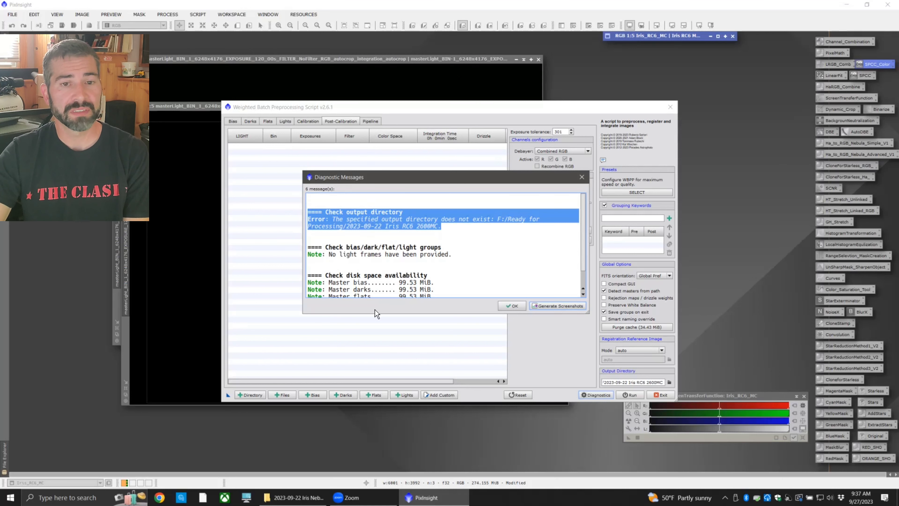
scroll(494, 287, down, 1)
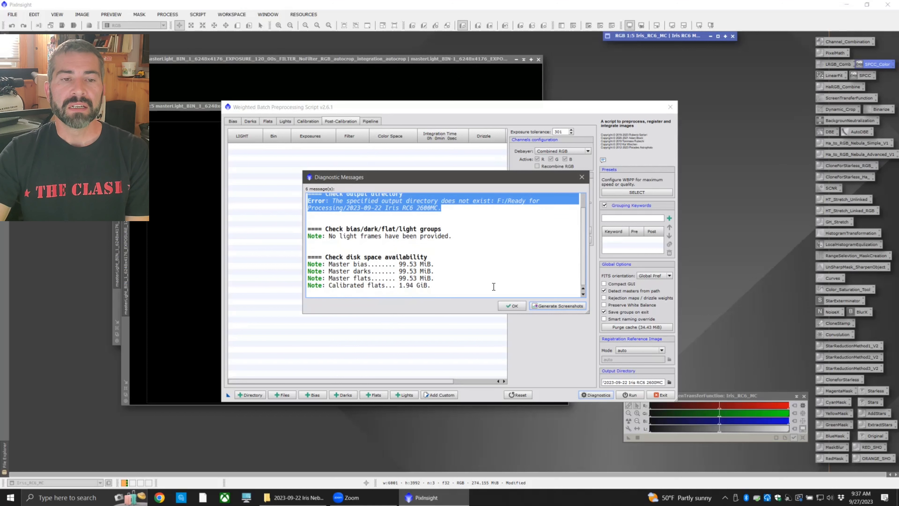
click(515, 306)
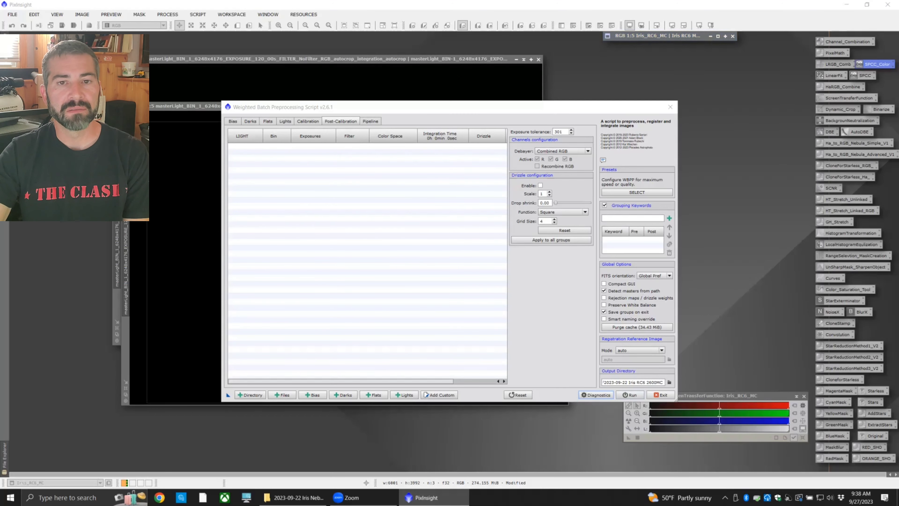
Step: Close the batch preprocessing script and open the Astro Drive (F:) in File Explorer
click(669, 107)
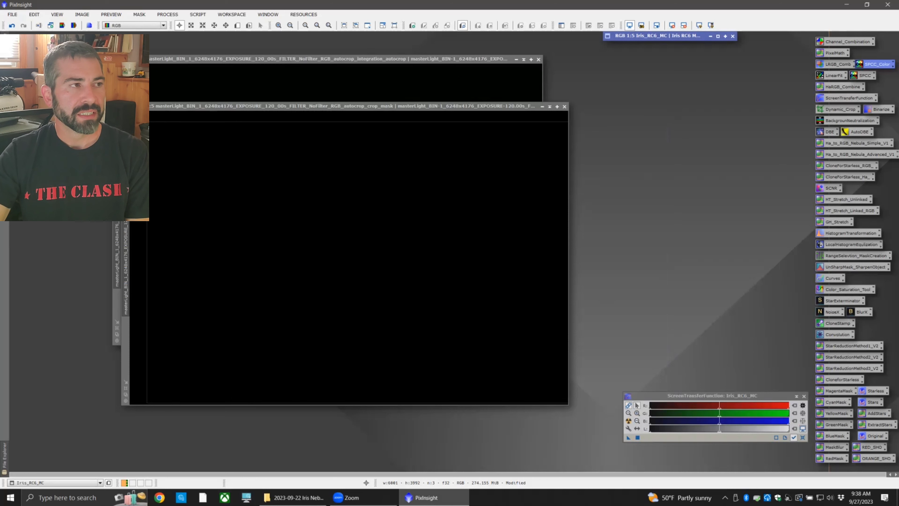
key(alt+Tab)
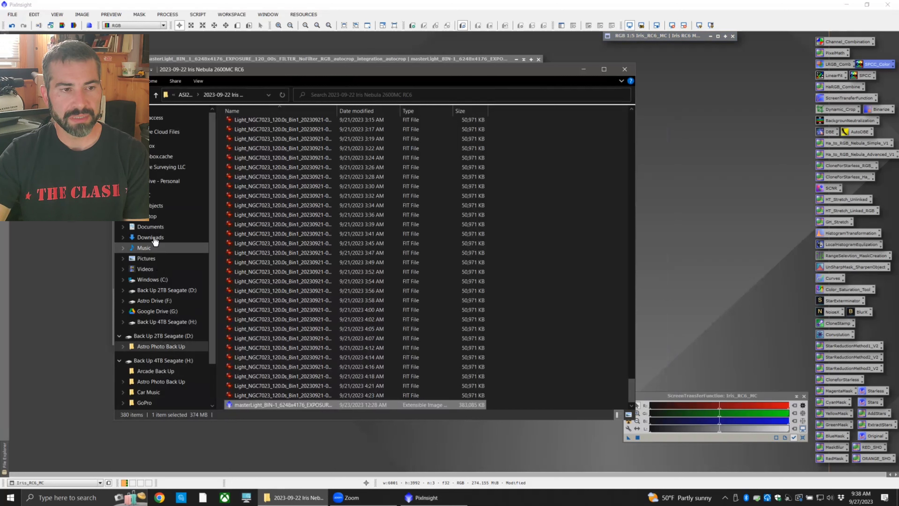
scroll(157, 365, down, 1)
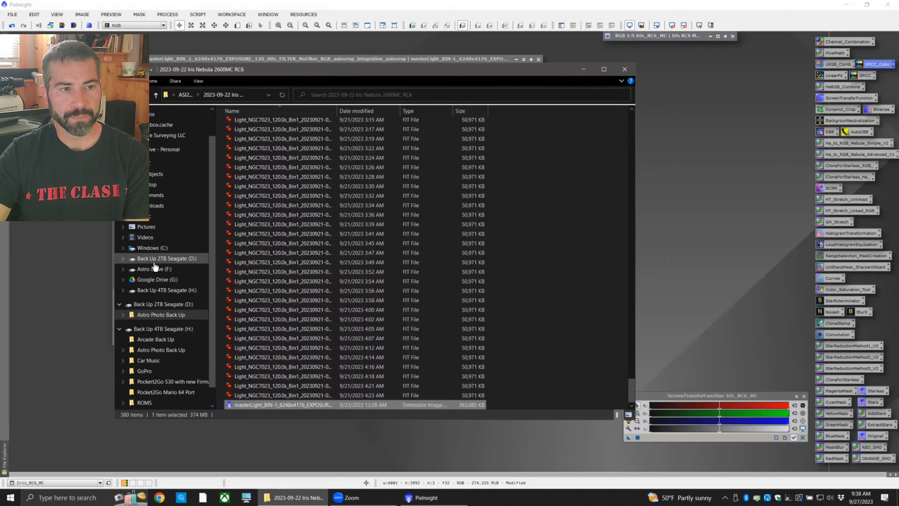
click(155, 270)
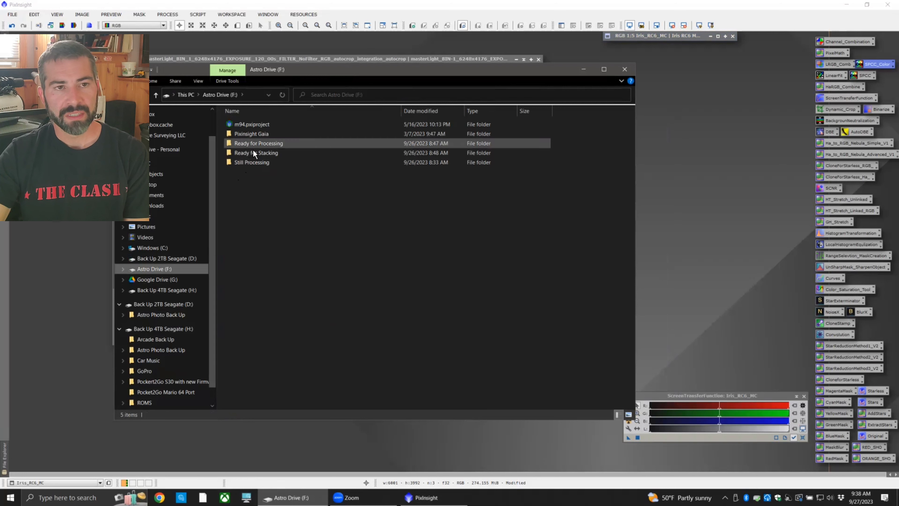
Step: Browse to Ready for Processing > Fireworks Galaxy RC6 Test > master, minimize Explorer, close the crop mask
double_click(263, 147)
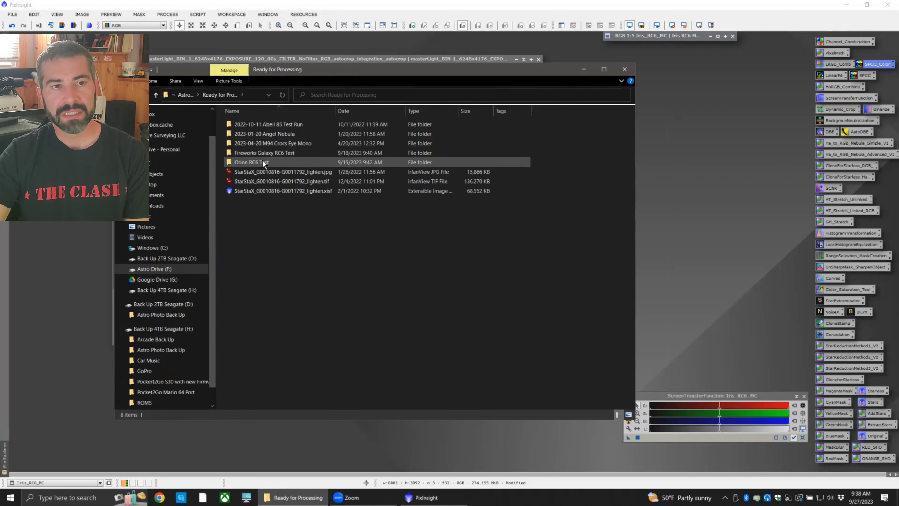
double_click(262, 156)
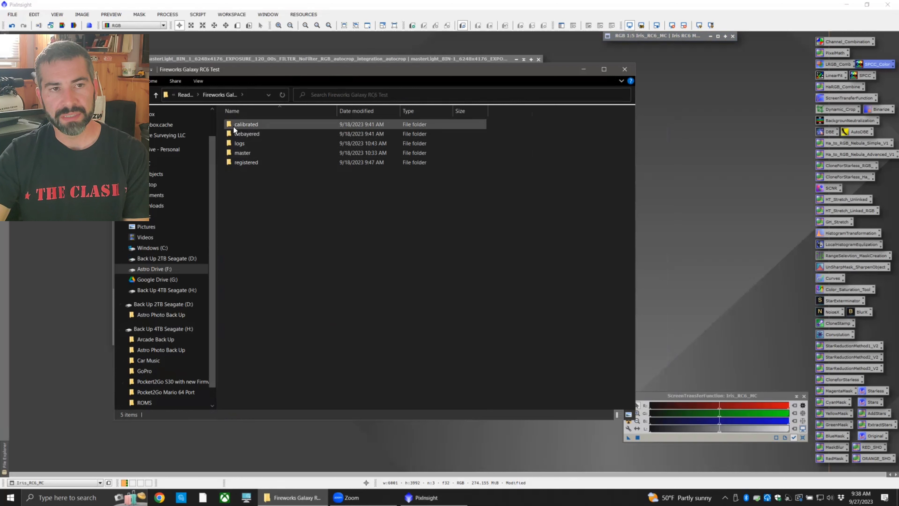
double_click(244, 156)
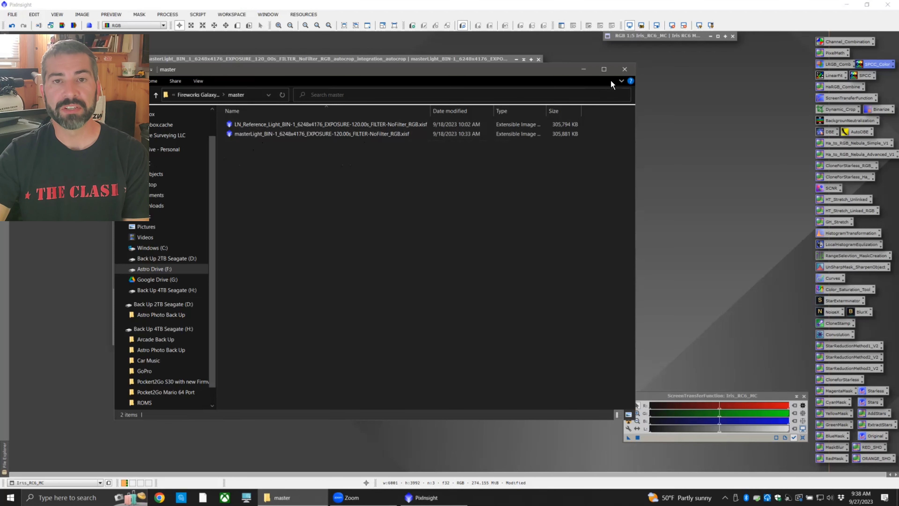
click(584, 70)
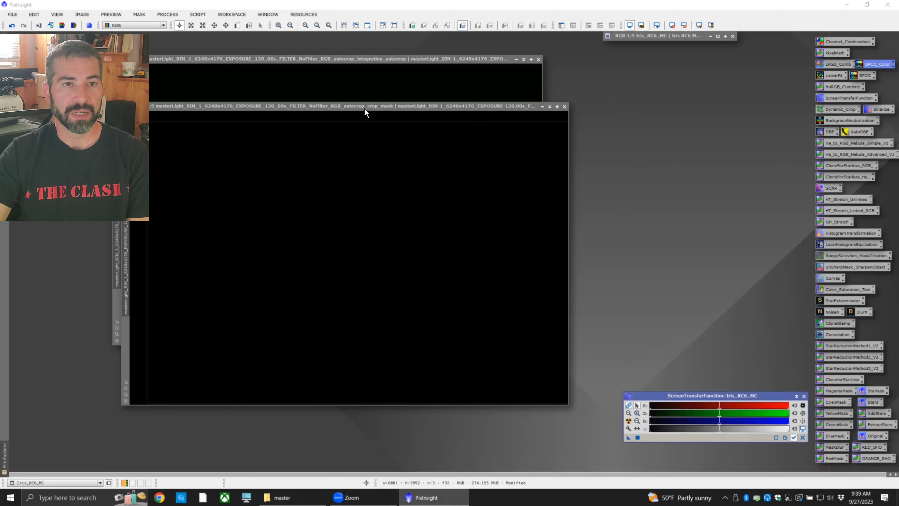
click(564, 107)
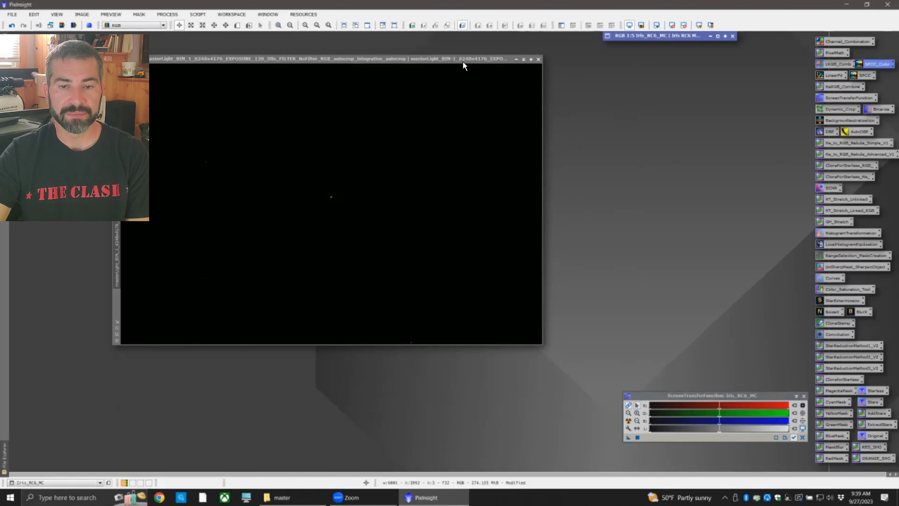
Step: Centre the master light integration window and look over the All Processes list without choosing one
drag(463, 60, 526, 99)
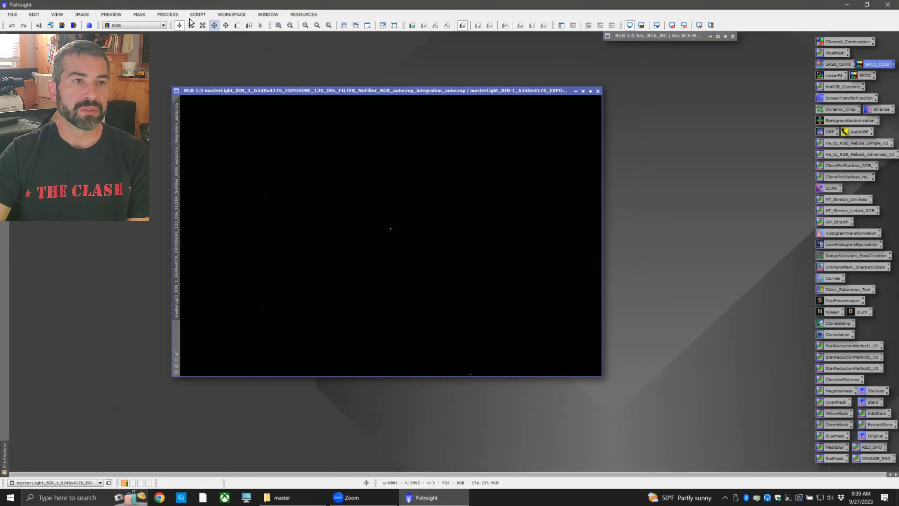
click(170, 15)
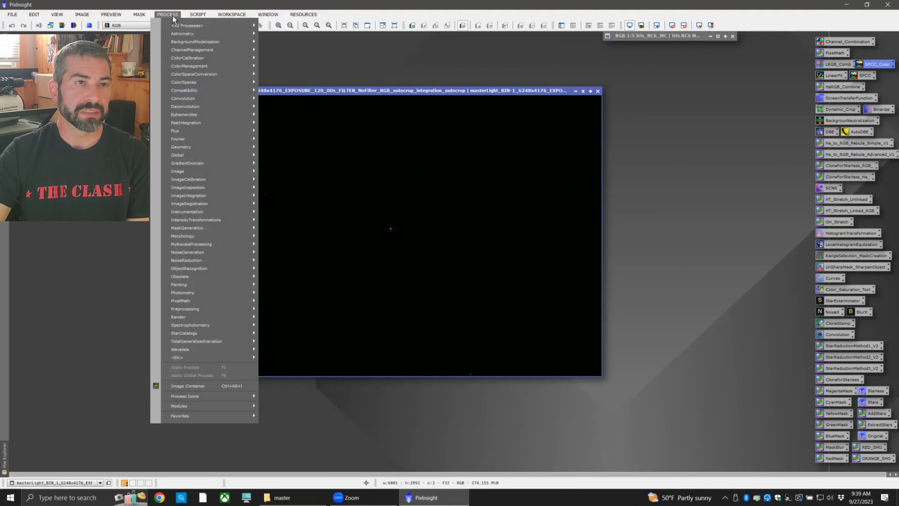
mouse_move(185, 27)
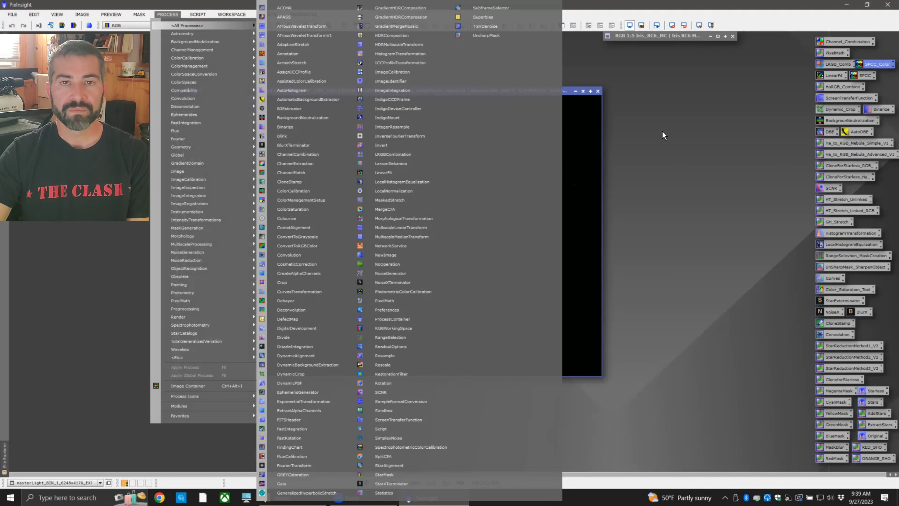
click(662, 132)
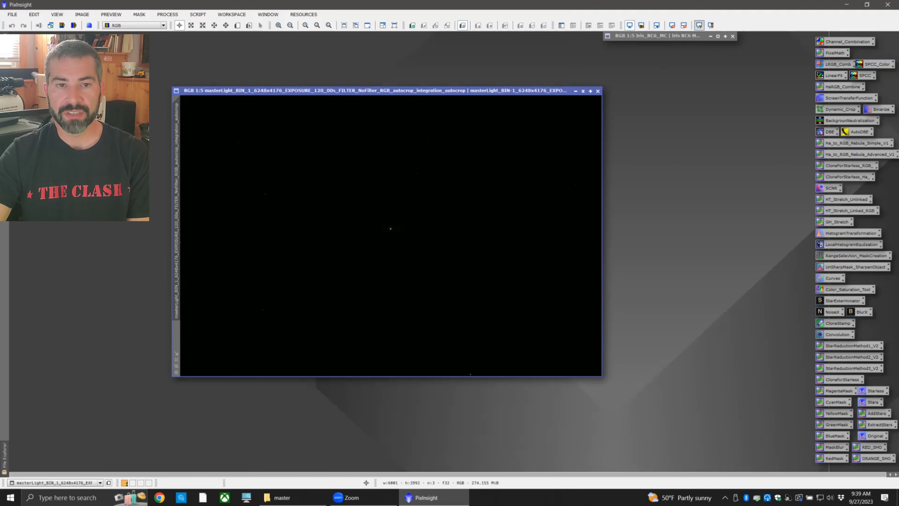
Step: Auto-stretch the Iris master light and start a DBE session with 32 samples
key(ctrl+a)
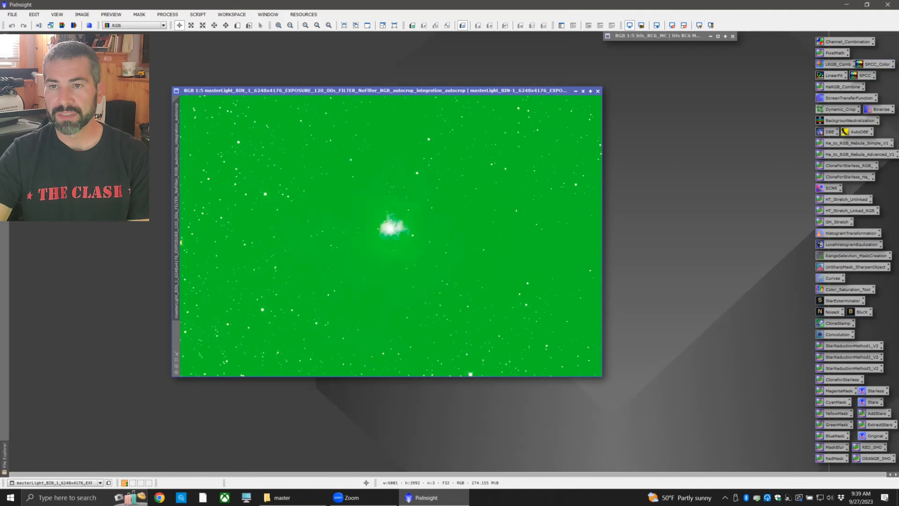
double_click(858, 131)
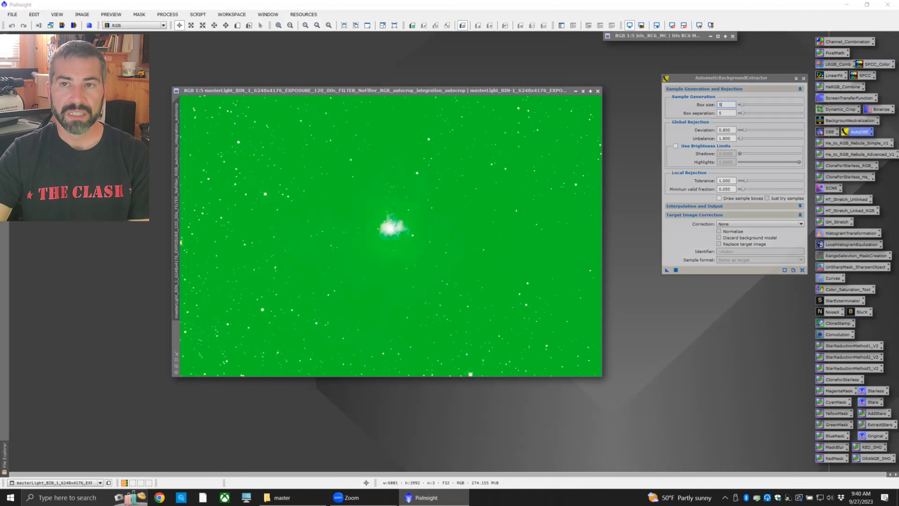
double_click(849, 98)
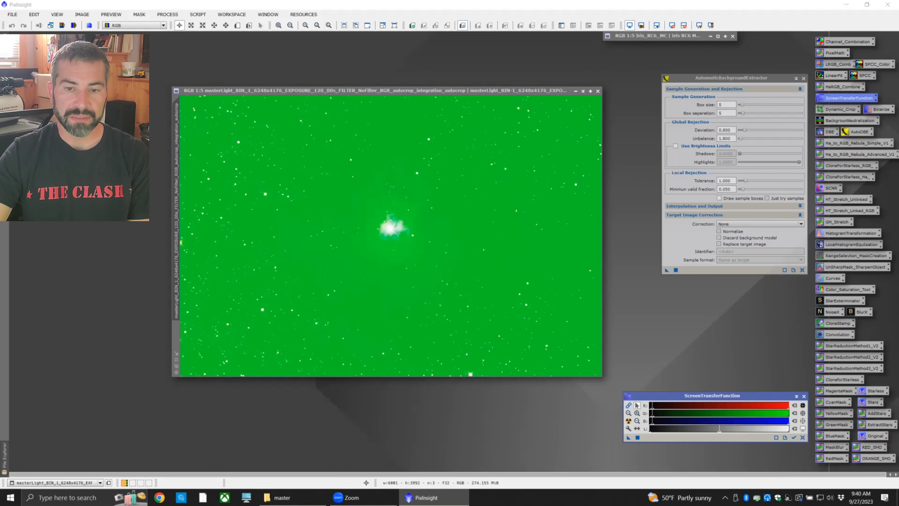
click(588, 364)
key(ctrl+a)
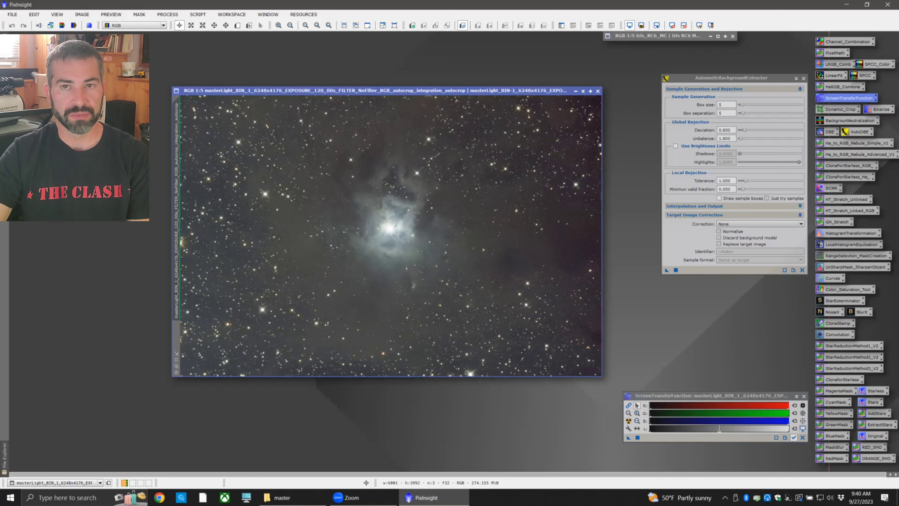
click(726, 104)
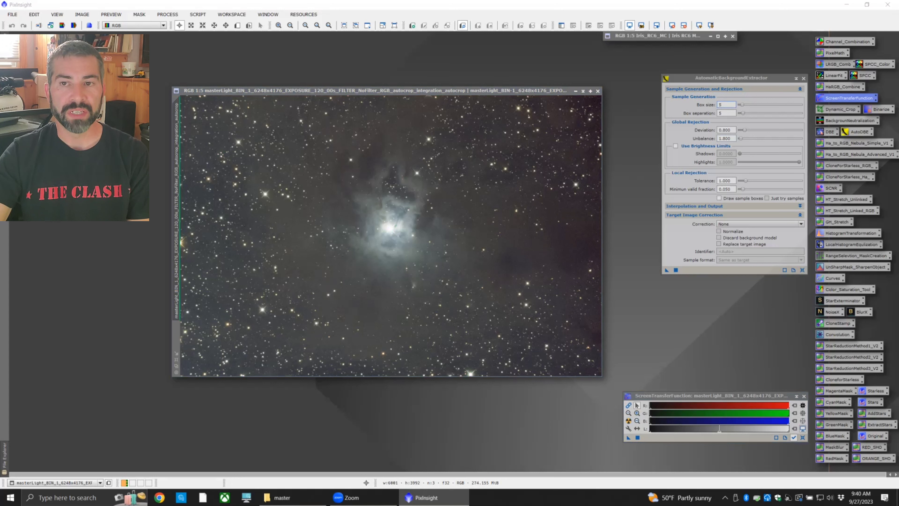
double_click(828, 131)
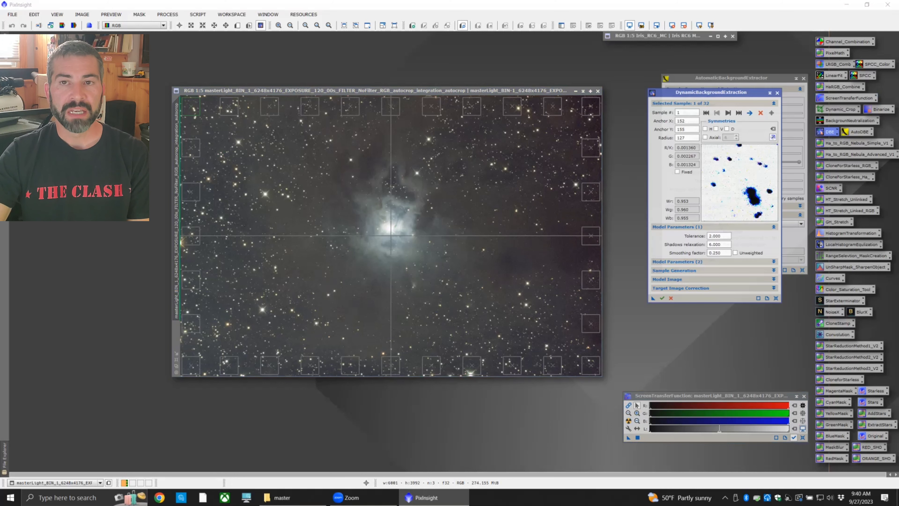
Step: Cancel the DBE session and show ABE's Correction options, with box size 5
click(778, 93)
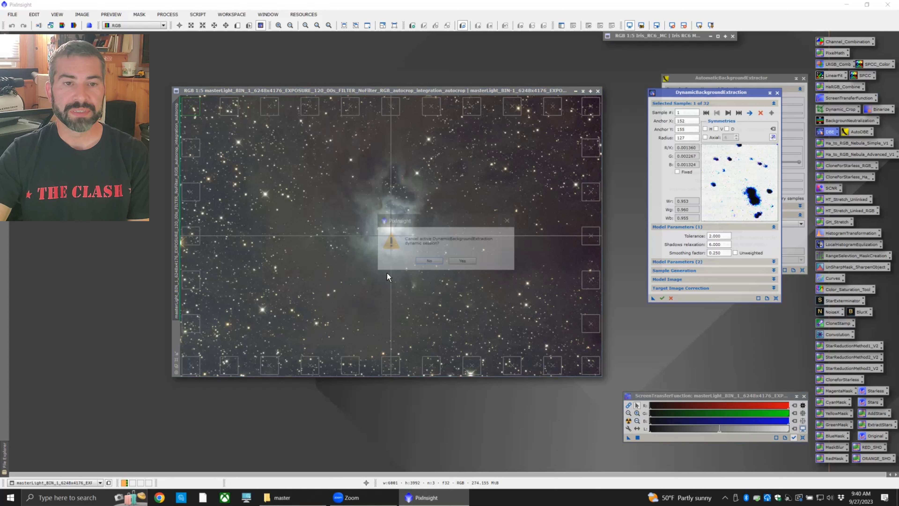
click(460, 262)
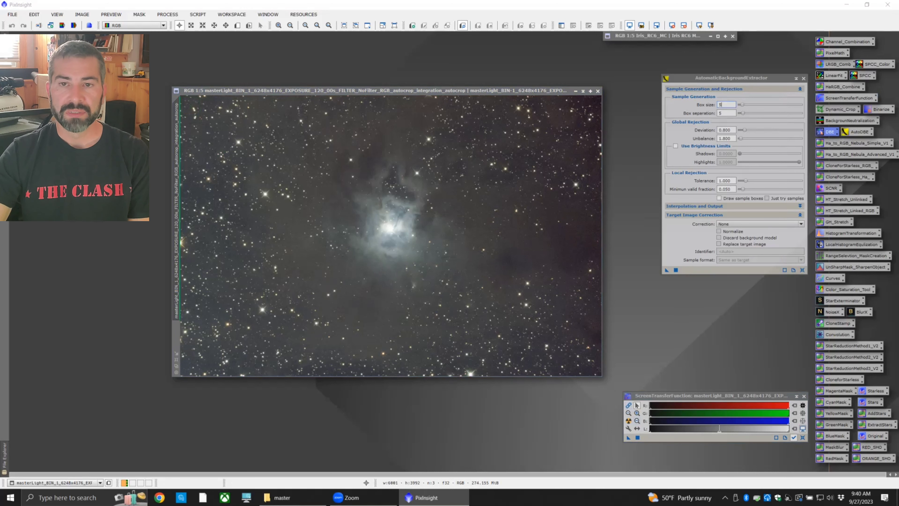
click(758, 223)
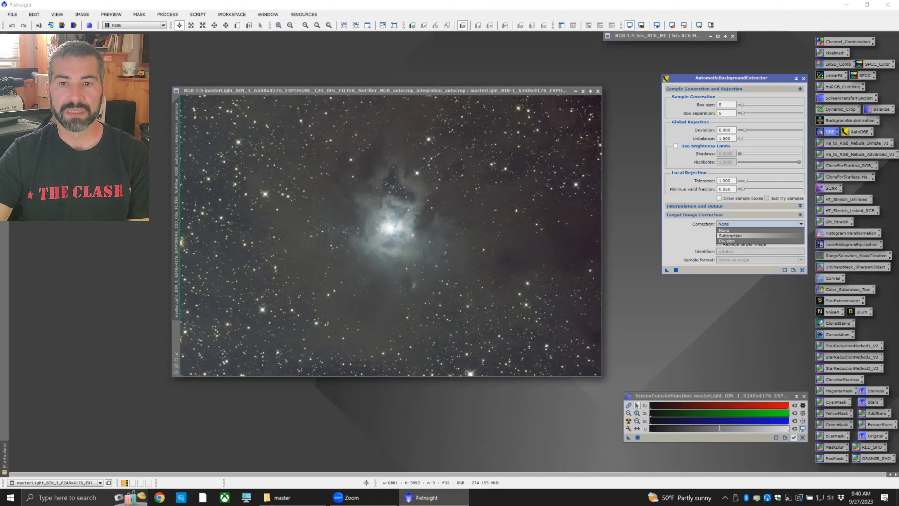
Step: Run ABE on the image with Subtraction correction and Replace target image enabled
click(730, 236)
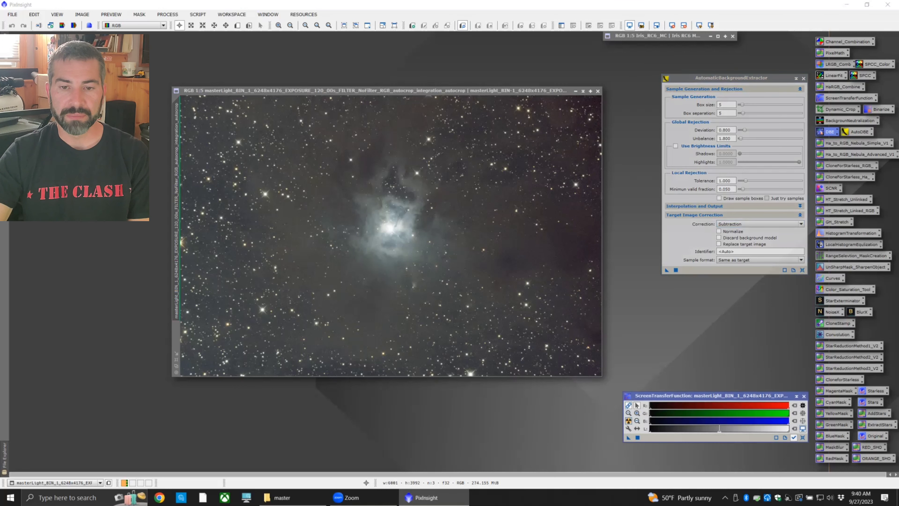
click(628, 421)
click(665, 268)
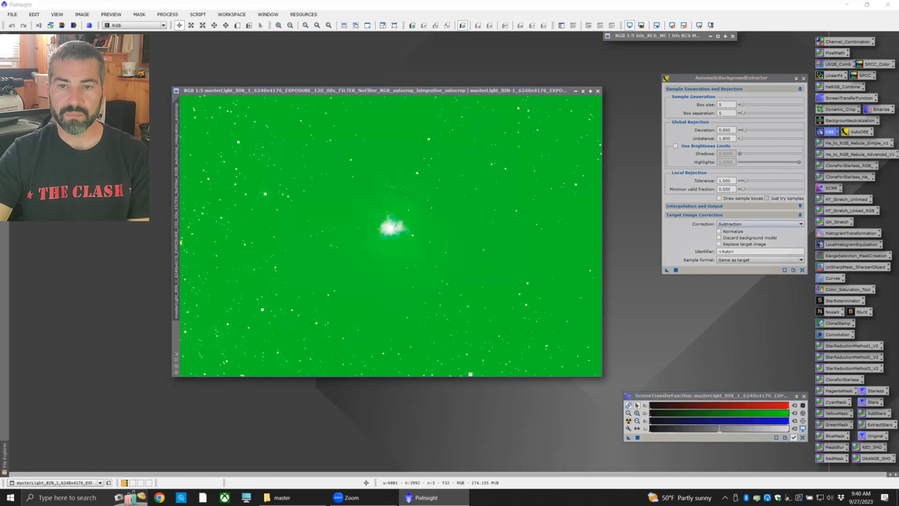
click(719, 243)
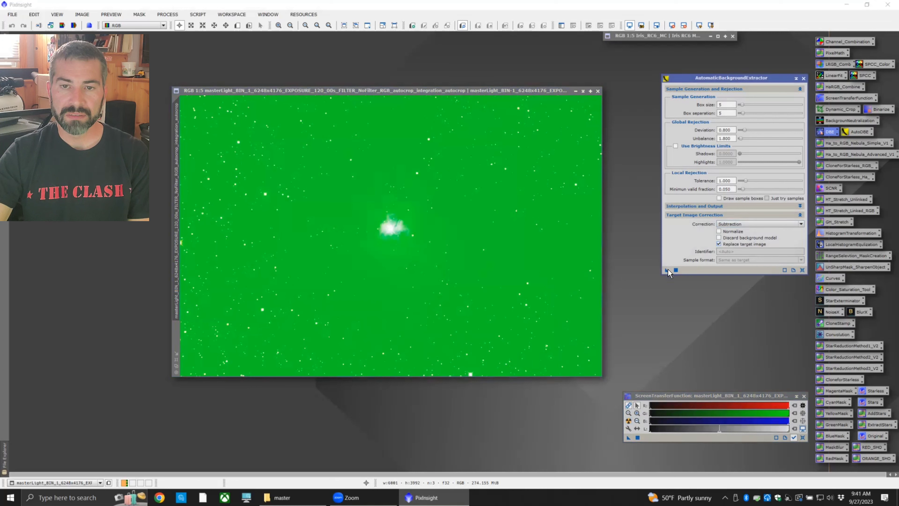
drag(668, 271, 538, 271)
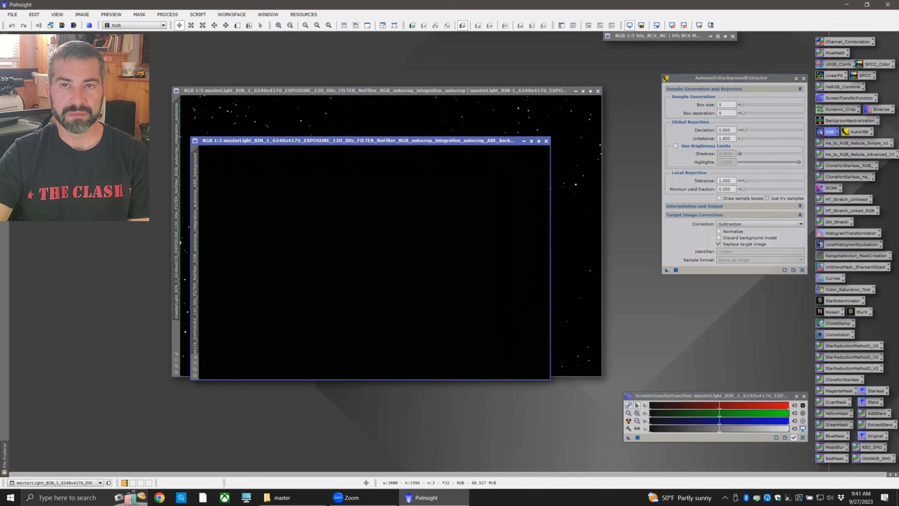
Step: Inspect and close the background model, auto-stretch the corrected image, then open SPCC
key(ctrl+a)
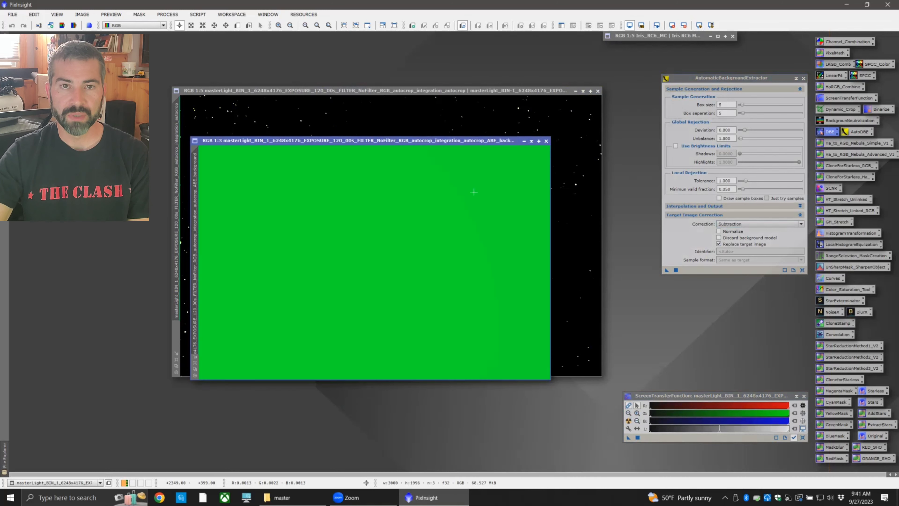
click(546, 141)
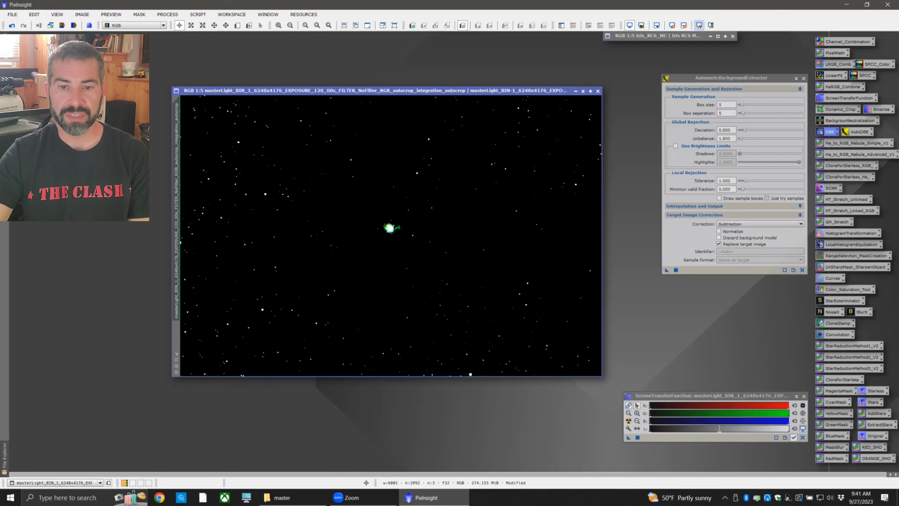
key(ctrl+a)
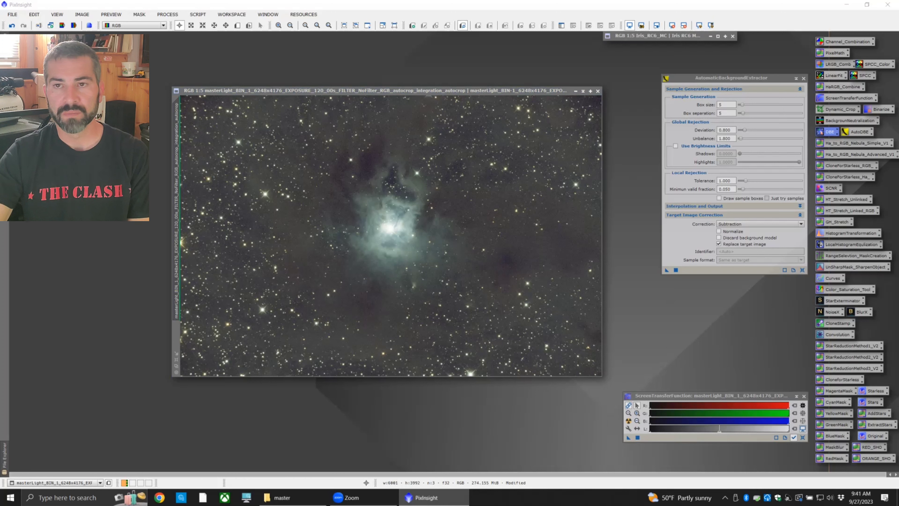
click(804, 78)
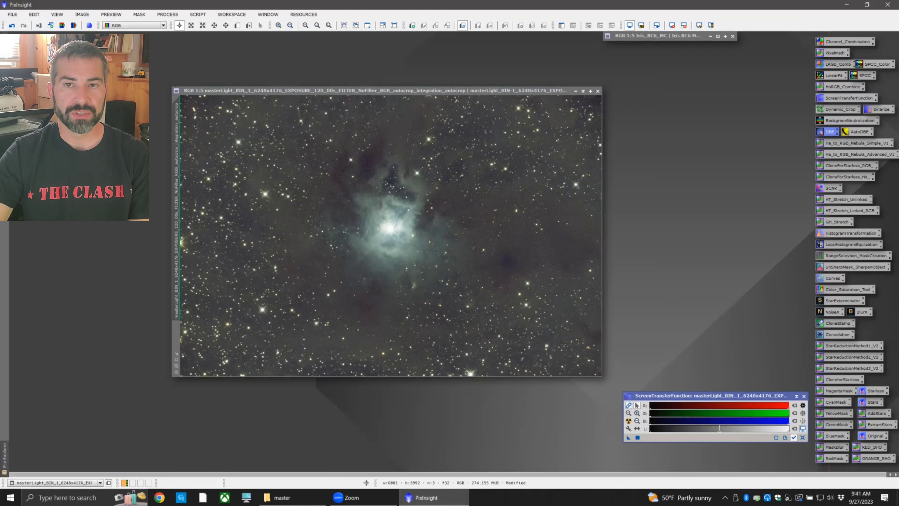
double_click(877, 64)
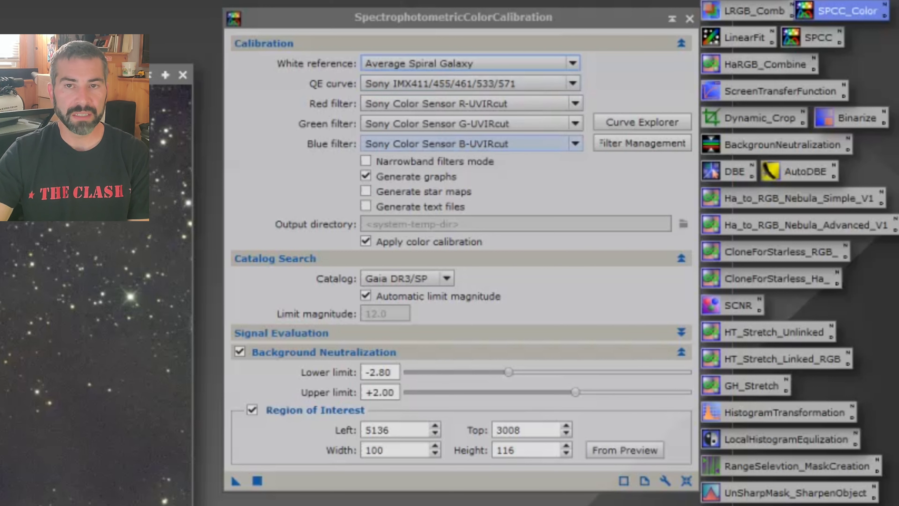
Step: Keep Sony Color Sensor R-UVIRcut as the red filter and apply SPCC to the master light
click(471, 104)
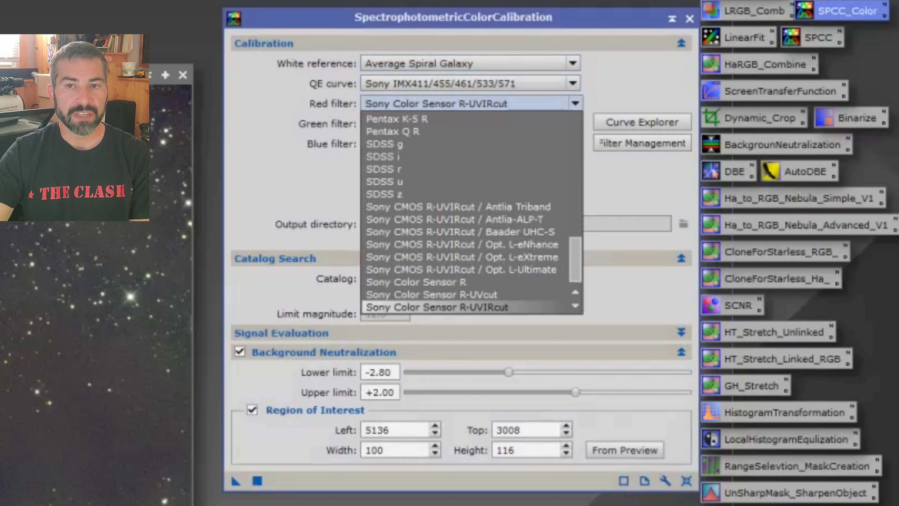
key(Up)
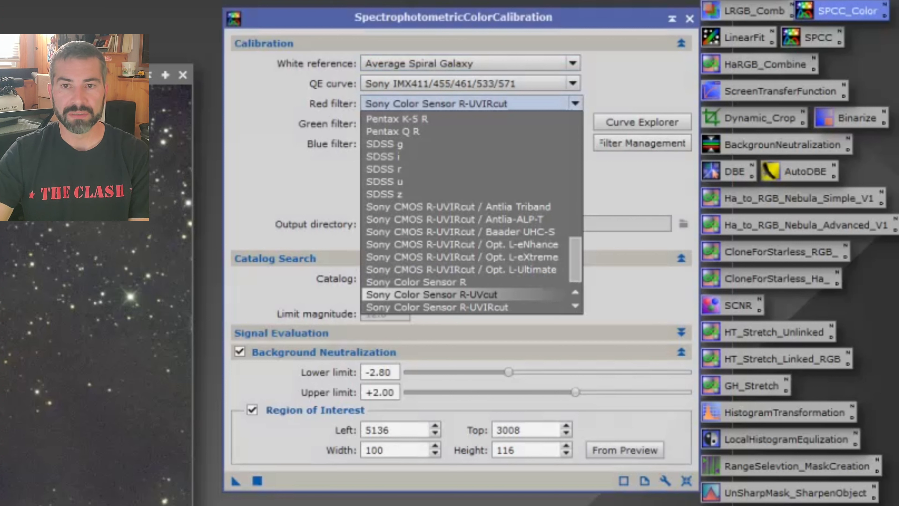
key(Down)
key(Down)
key(Up)
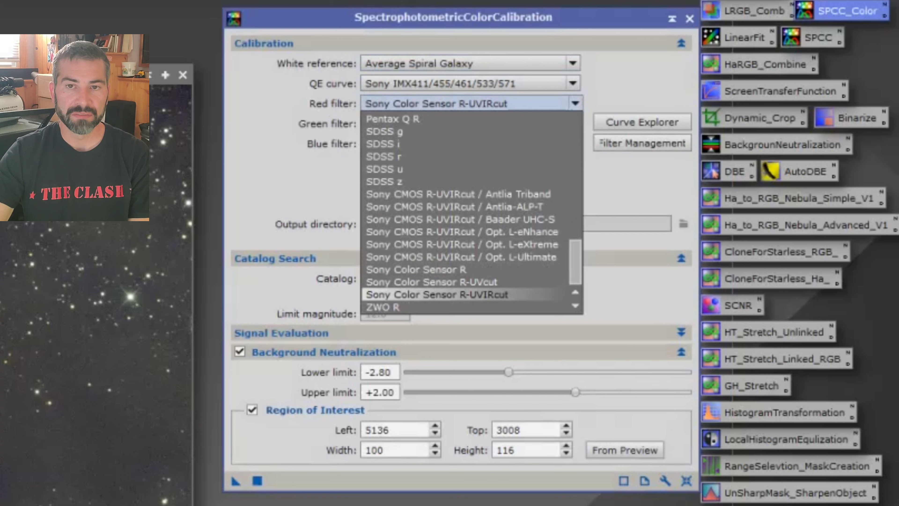
click(352, 209)
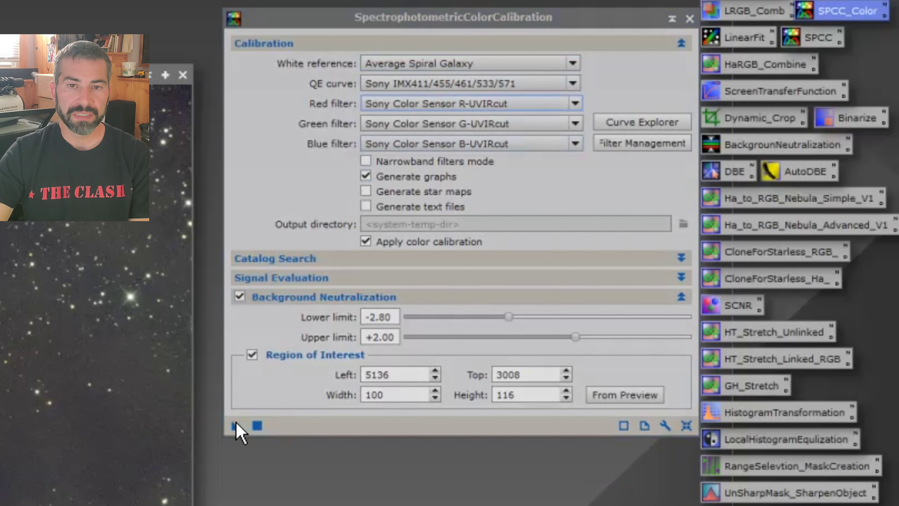
click(235, 426)
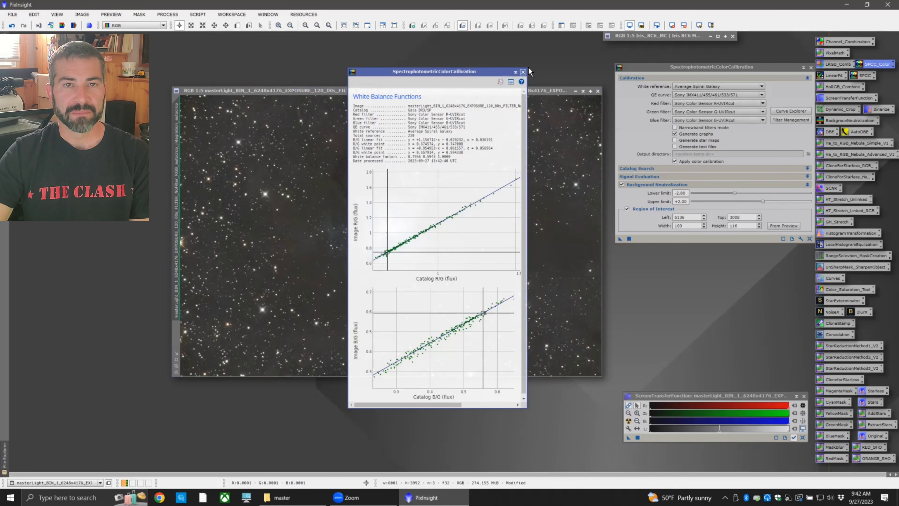
Step: Close the White Balance plots, undo and redo SPCC to compare, then close SPCC
click(523, 72)
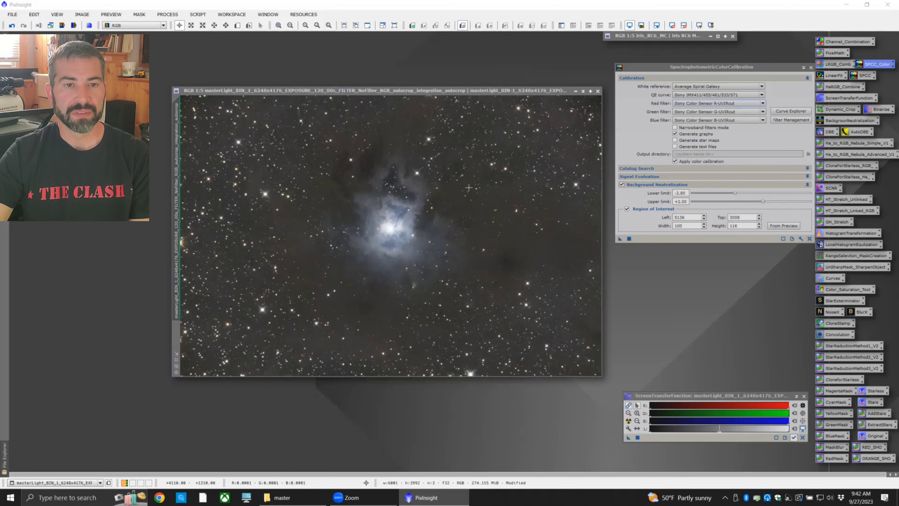
scroll(390, 212, up, 3)
scroll(390, 212, down, 2)
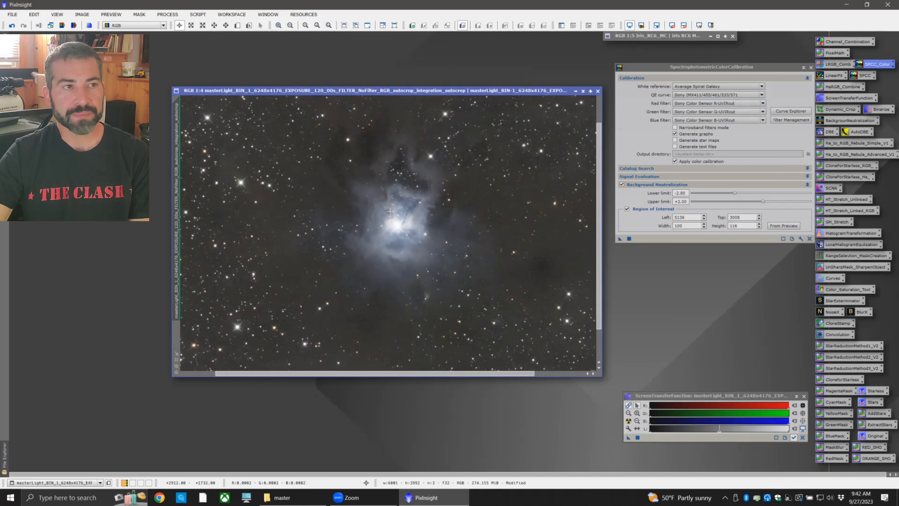
click(12, 26)
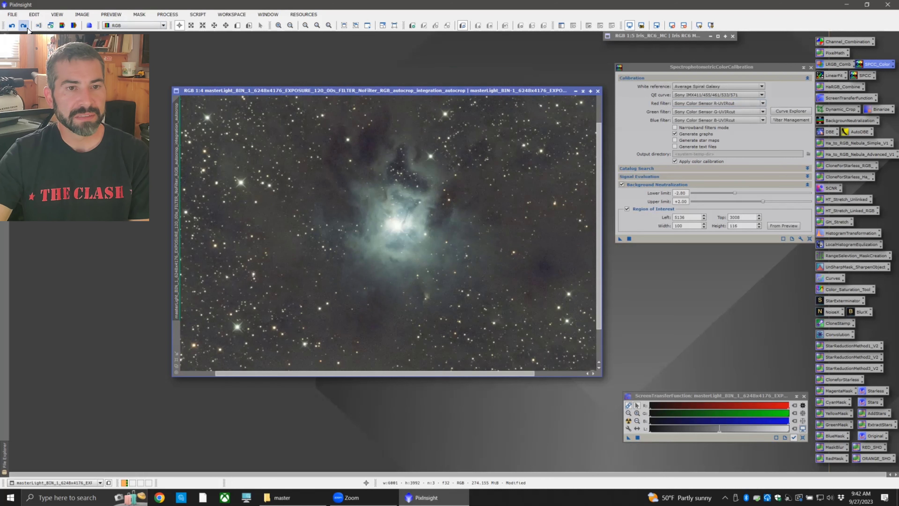
click(27, 27)
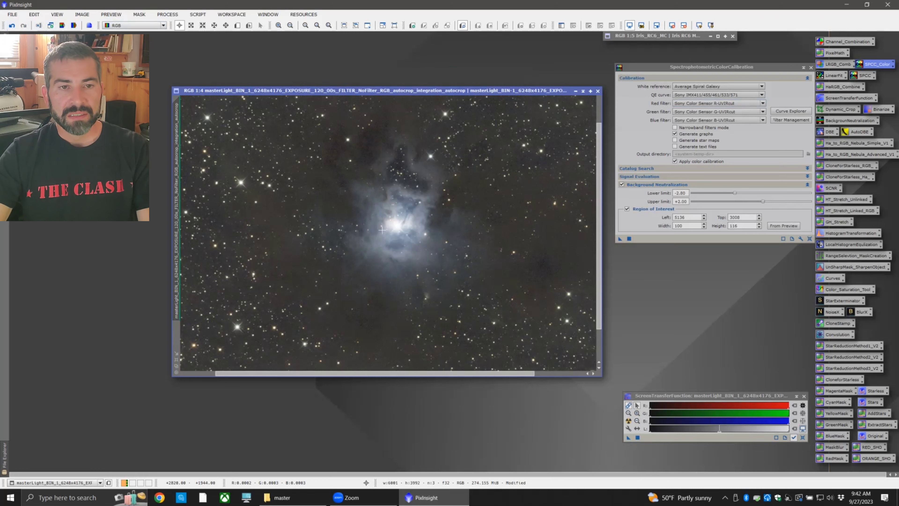
scroll(382, 230, down, 1)
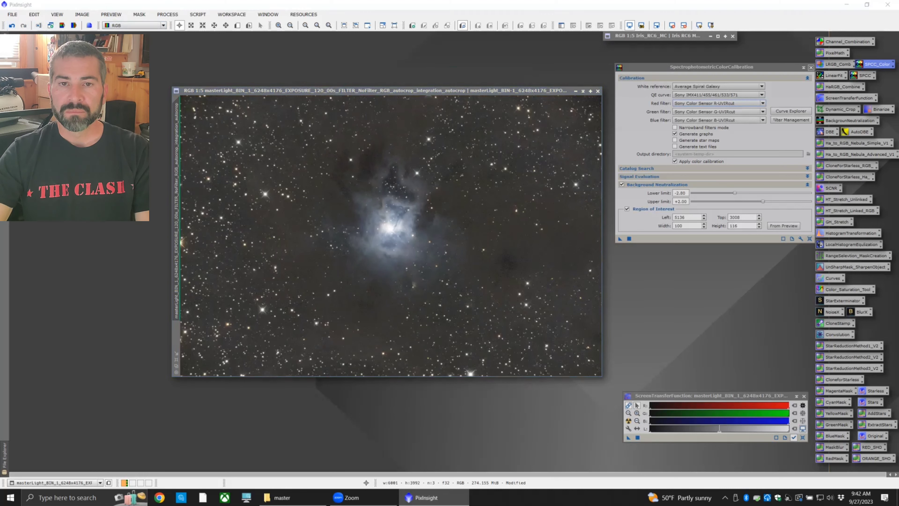
click(811, 68)
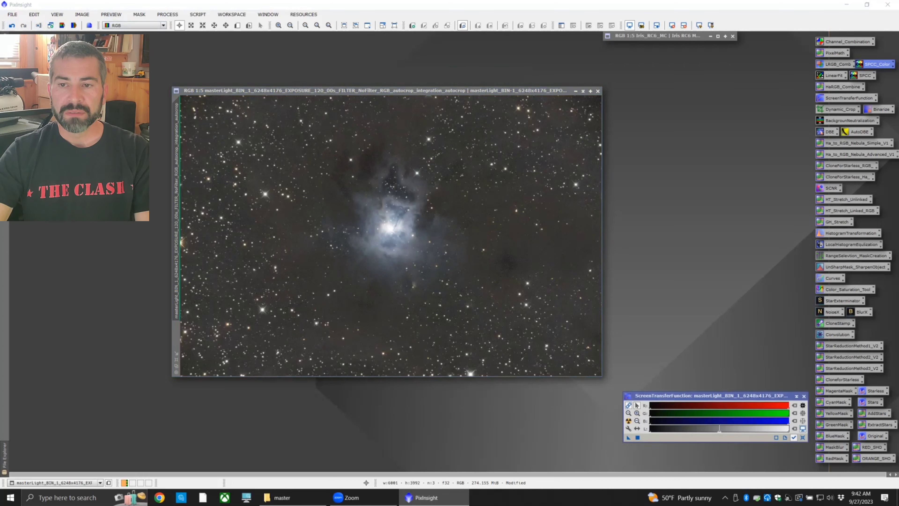
Step: Apply BlurXTerminator to masterLight with Sharpen Stars 0.25 and Sharpen Nonstellar 0.90
double_click(861, 311)
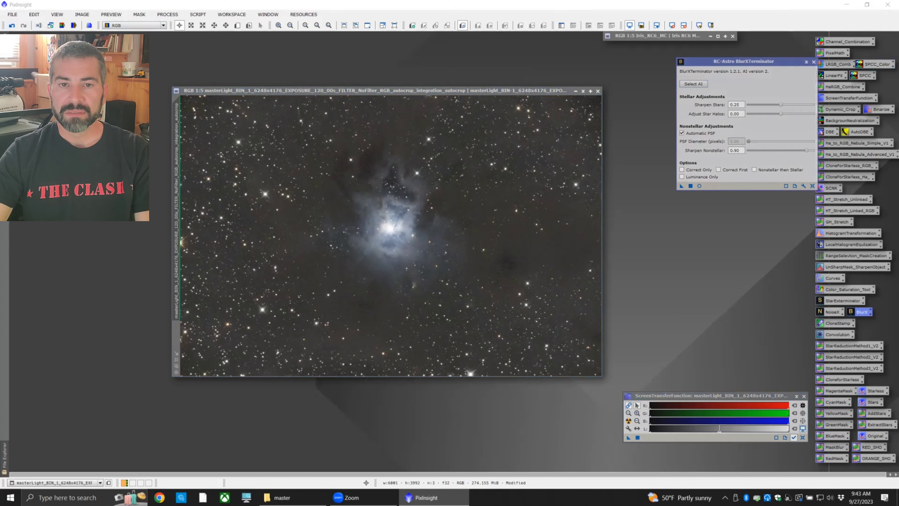
drag(681, 185, 533, 237)
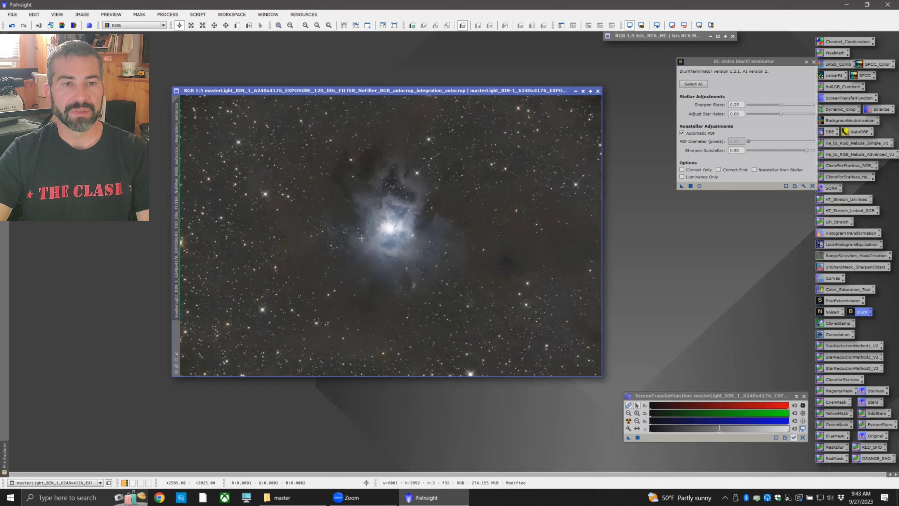
scroll(393, 243, down, 4)
scroll(387, 236, up, 7)
Step: Pan across the sharpened nebula core at 1:1, then zoom out to fit the frame
drag(385, 229, 416, 208)
key(space)
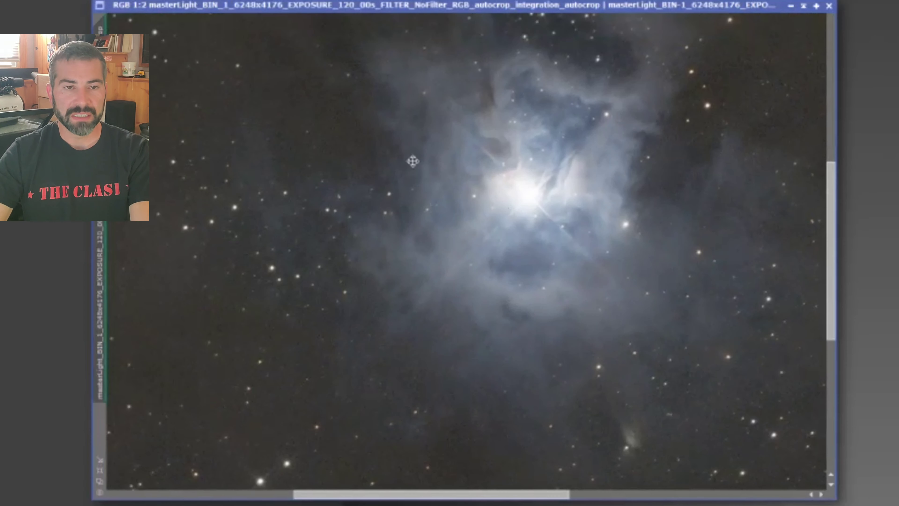
drag(412, 154, 498, 127)
drag(585, 218, 294, 304)
drag(460, 205, 687, 285)
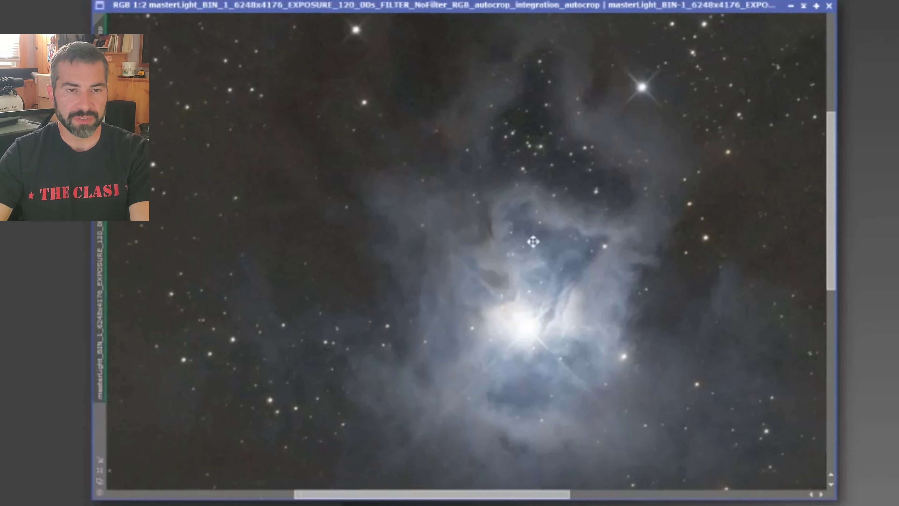
drag(532, 241, 461, 167)
scroll(445, 261, down, 1)
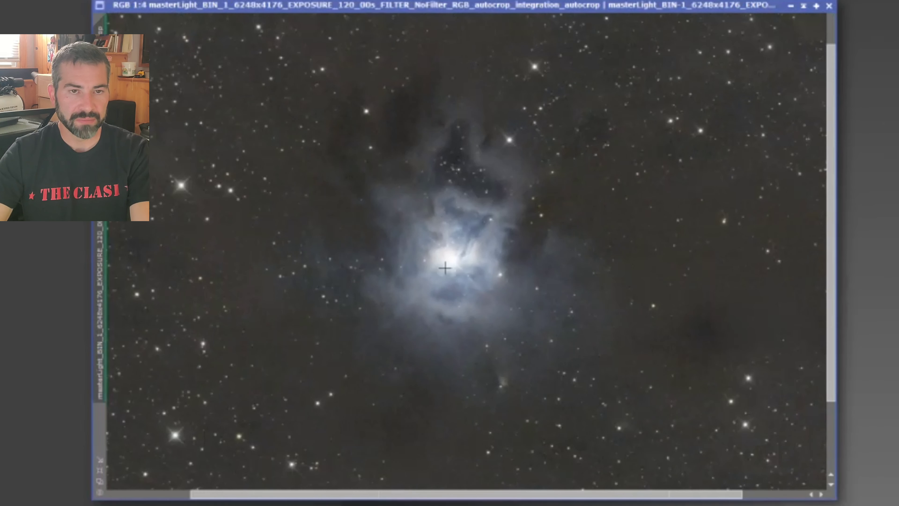
scroll(445, 264, up, 3)
scroll(460, 259, down, 1)
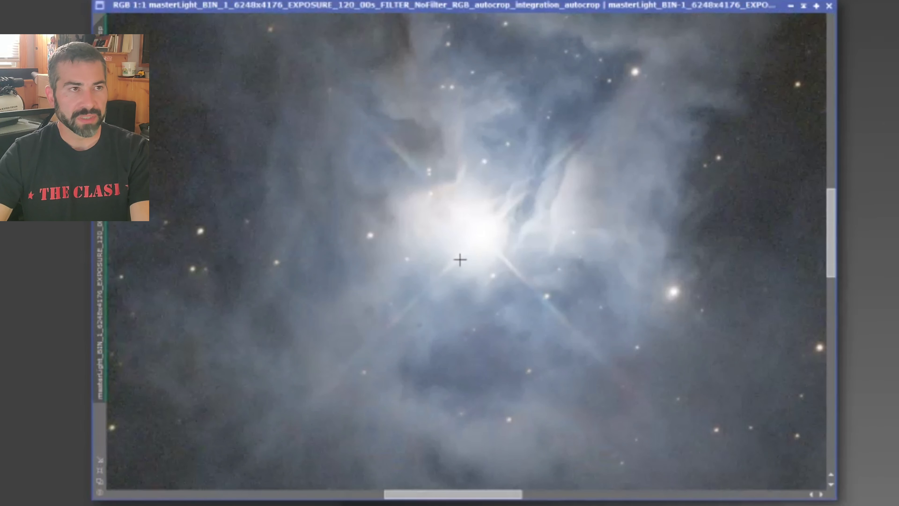
drag(459, 257, 467, 288)
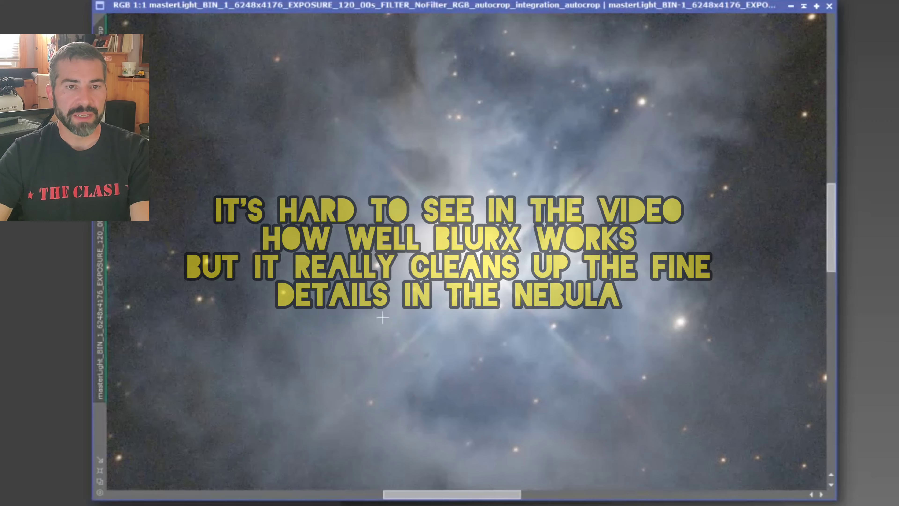
scroll(471, 251, down, 1)
scroll(471, 251, down, 4)
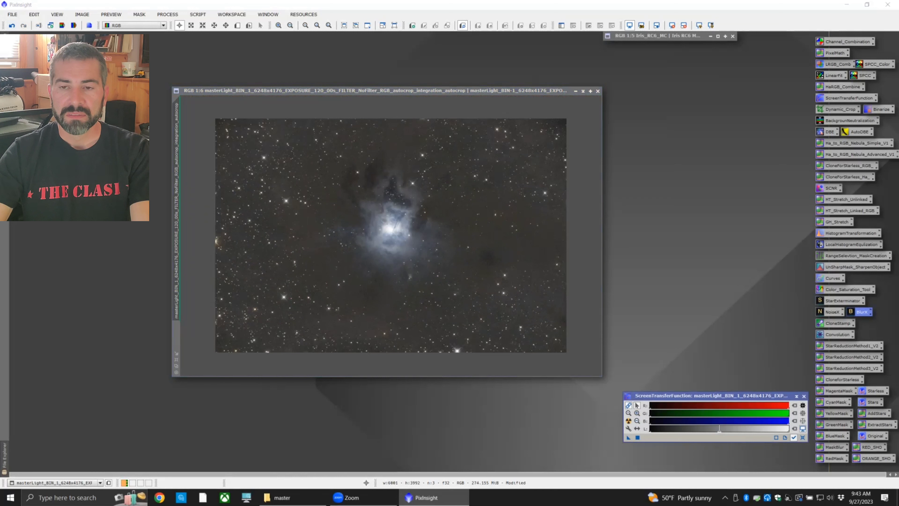
Step: Apply NoiseXTerminator at Denoise 0.90 and Detail 0.30 to masterLight, then close it
double_click(832, 312)
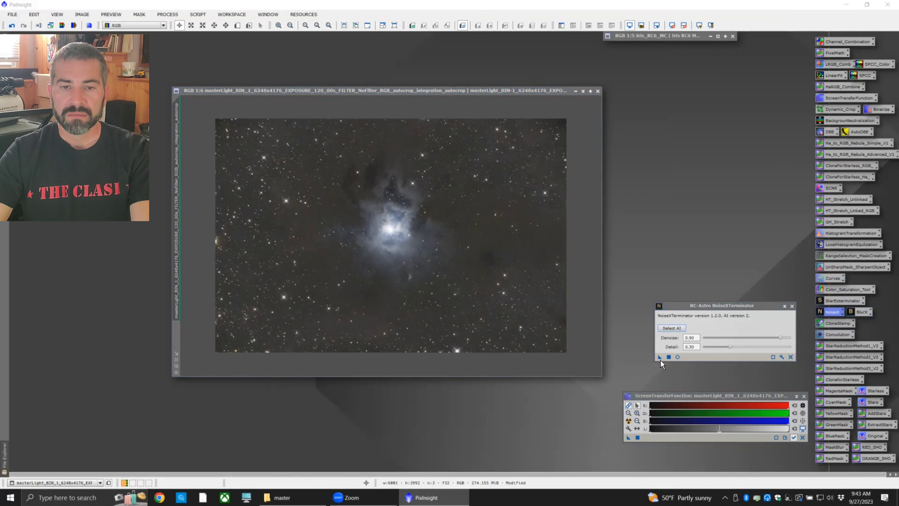
click(660, 358)
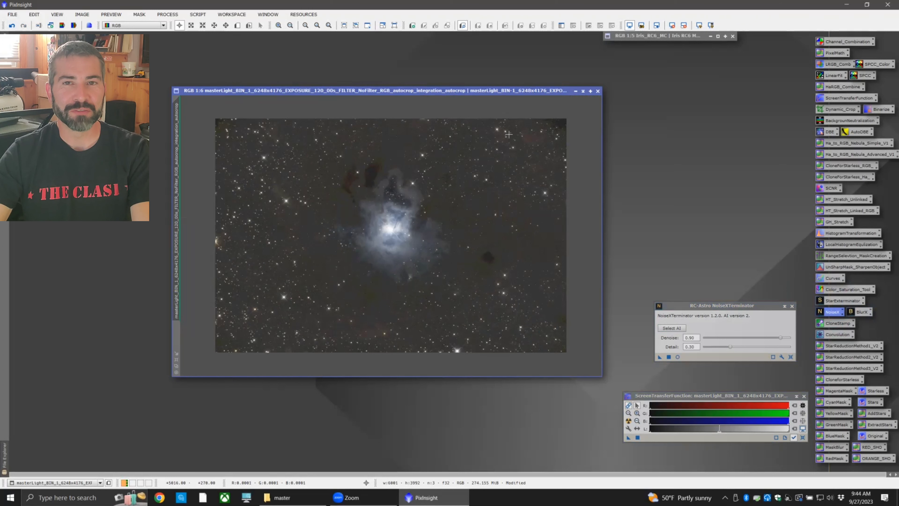
click(641, 25)
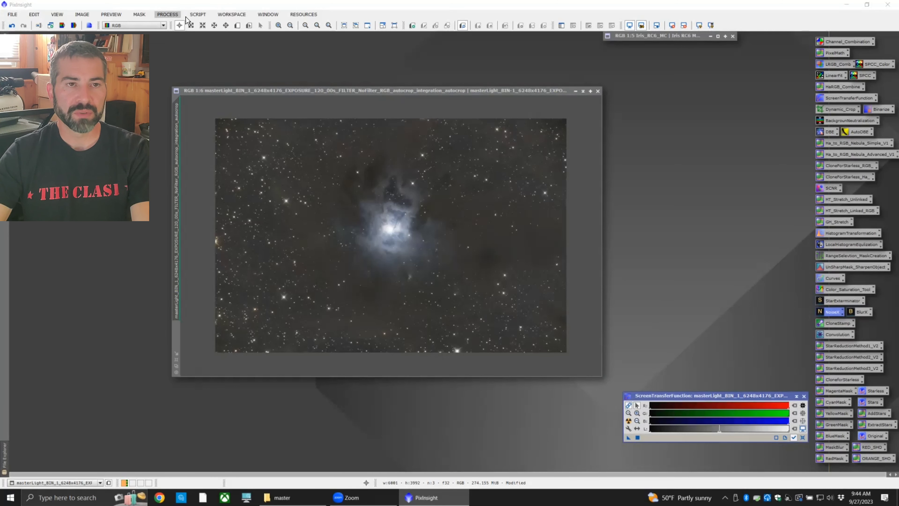
Step: Run the EZ Soft Stretch script from Script > EZ Processing Suite
click(194, 15)
mouse_move(222, 58)
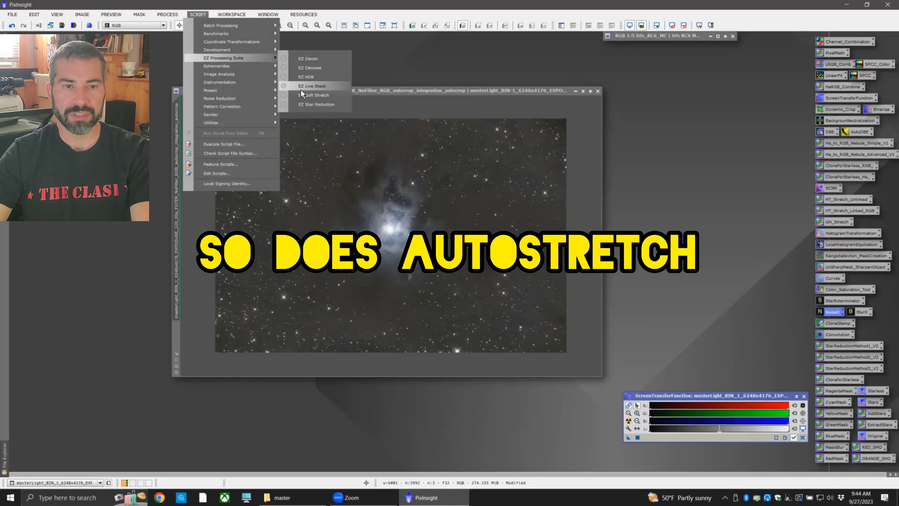
click(305, 95)
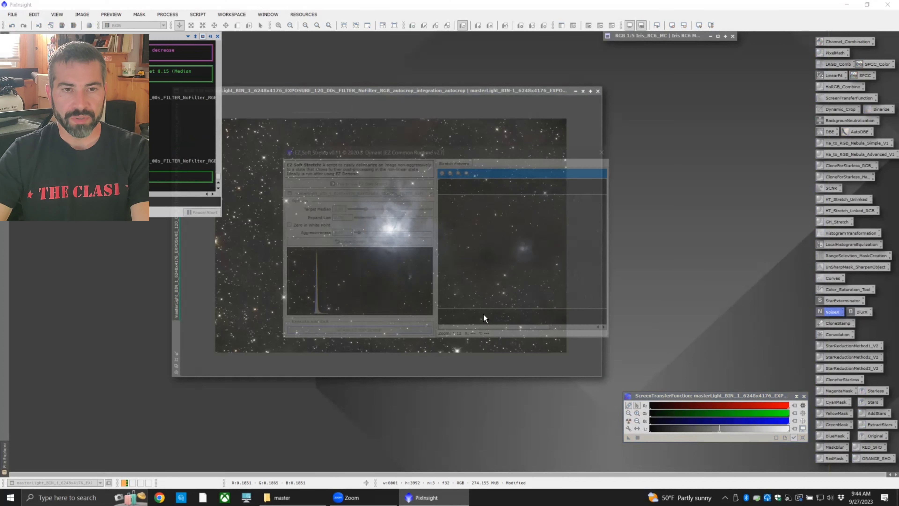
click(379, 334)
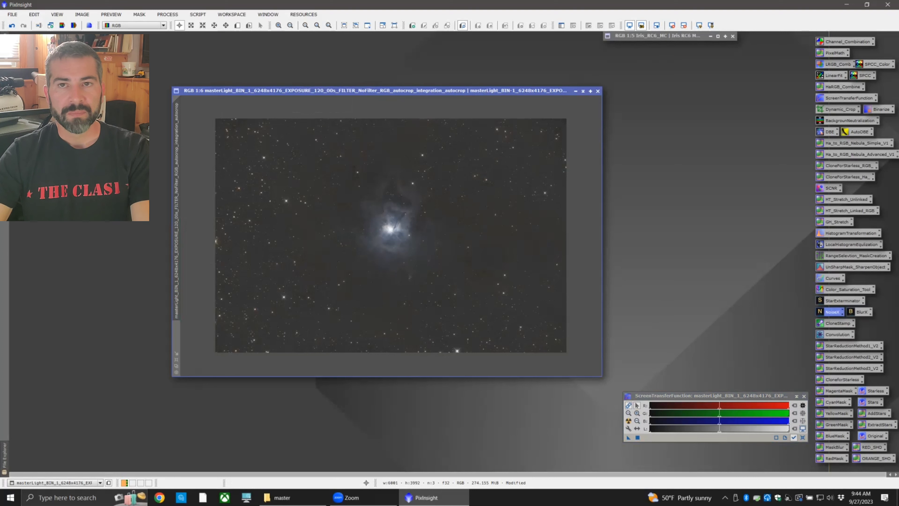
Step: Expand the finished Iris_RC6_MC image for comparison, then collapse it
click(665, 37)
click(718, 36)
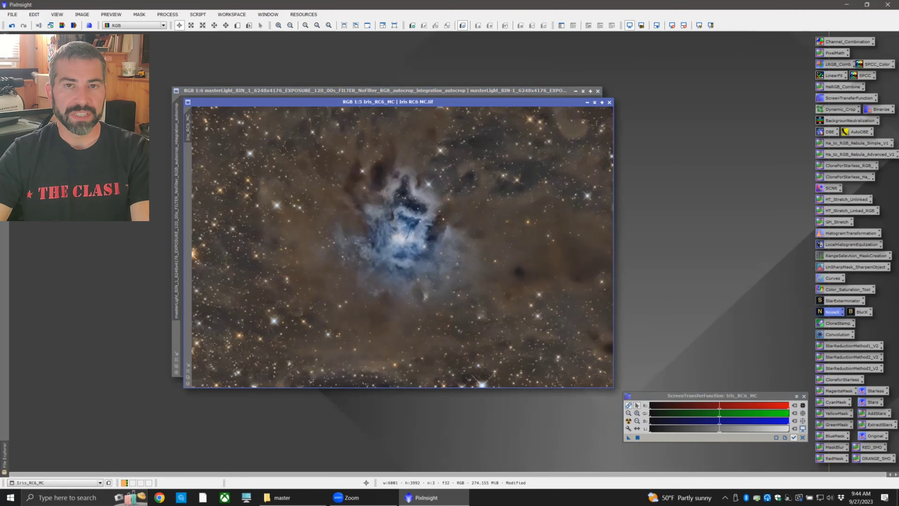
click(596, 102)
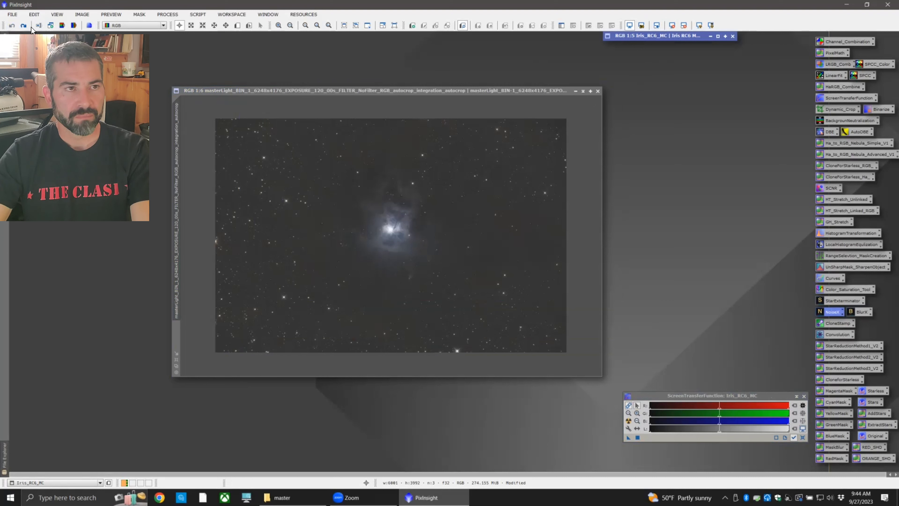
Step: Select masterLight and reset its screen stretch with Ctrl+F12
click(82, 18)
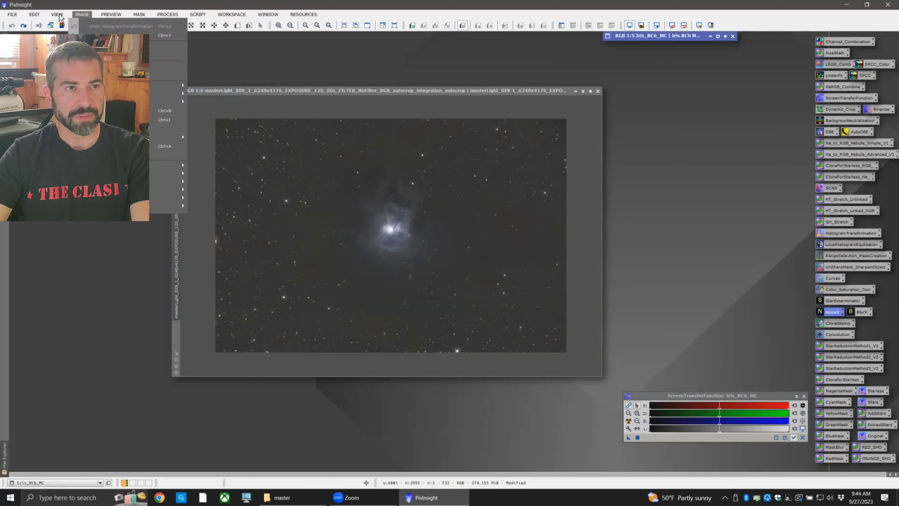
click(34, 14)
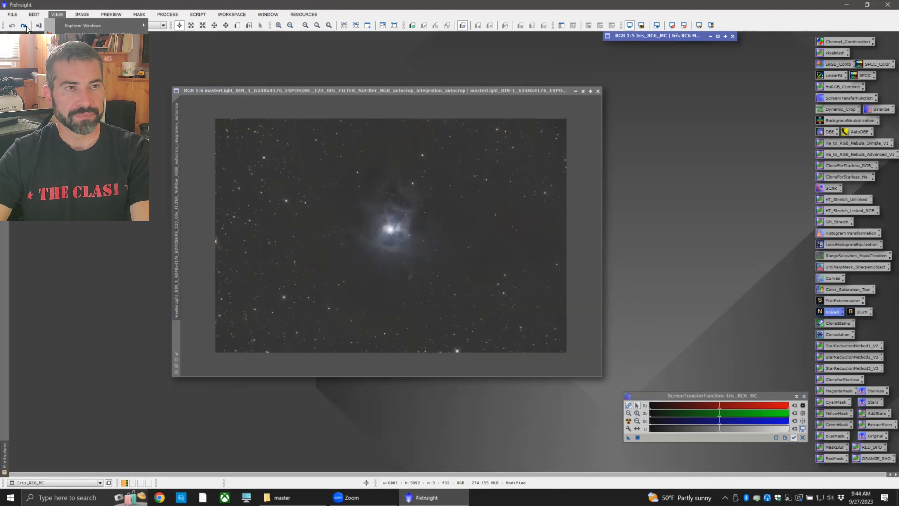
click(162, 70)
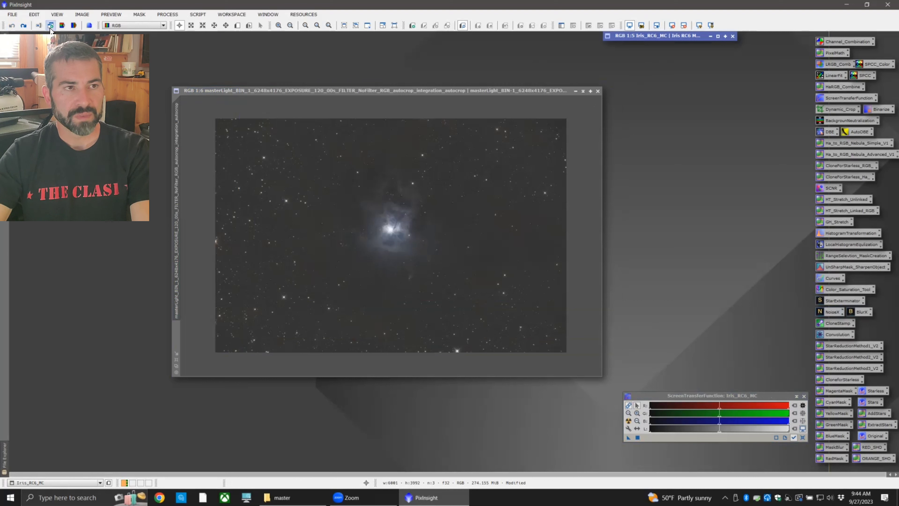
click(218, 99)
key(ctrl+F12)
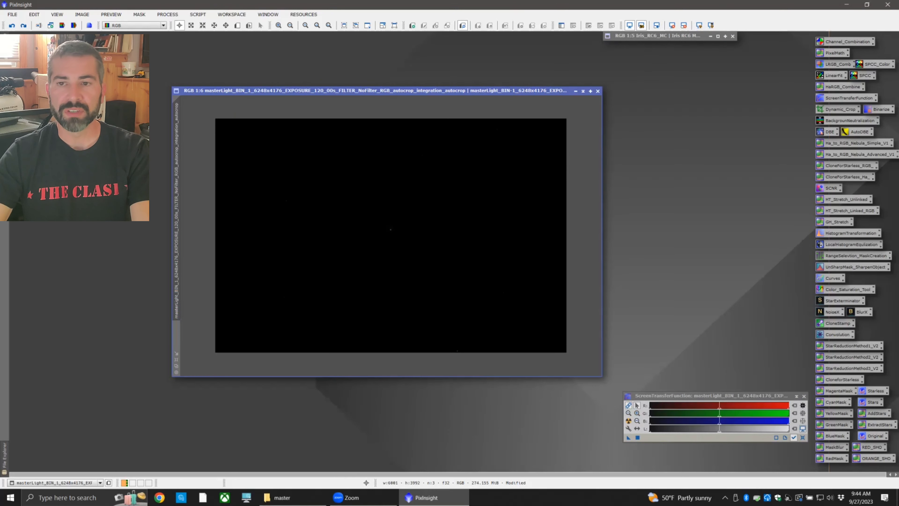
Step: Set up HistogramTransformation on masterLight with a real-time preview
drag(517, 91, 487, 89)
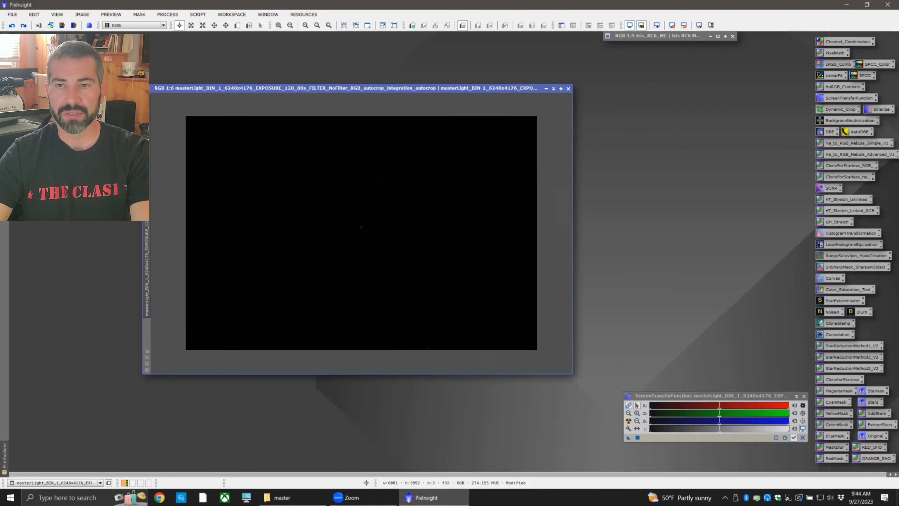
double_click(849, 233)
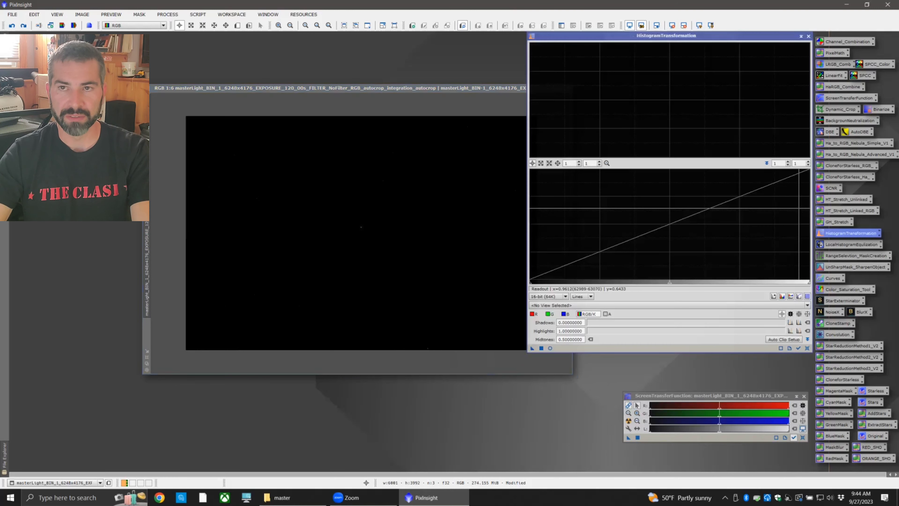
drag(646, 37, 688, 47)
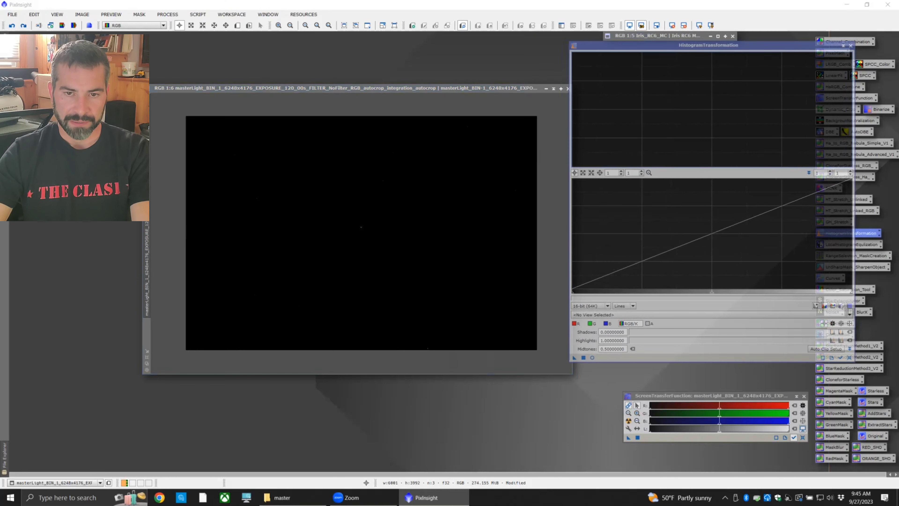
click(596, 315)
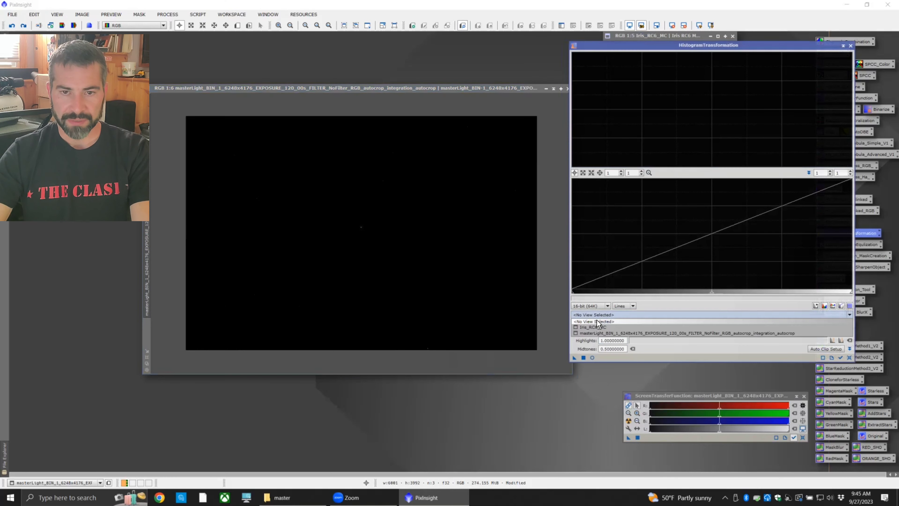
click(596, 334)
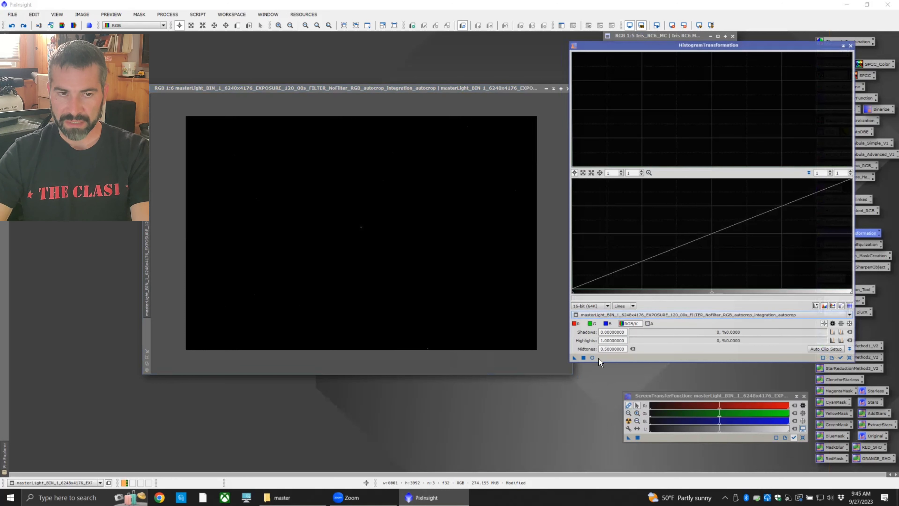
click(593, 358)
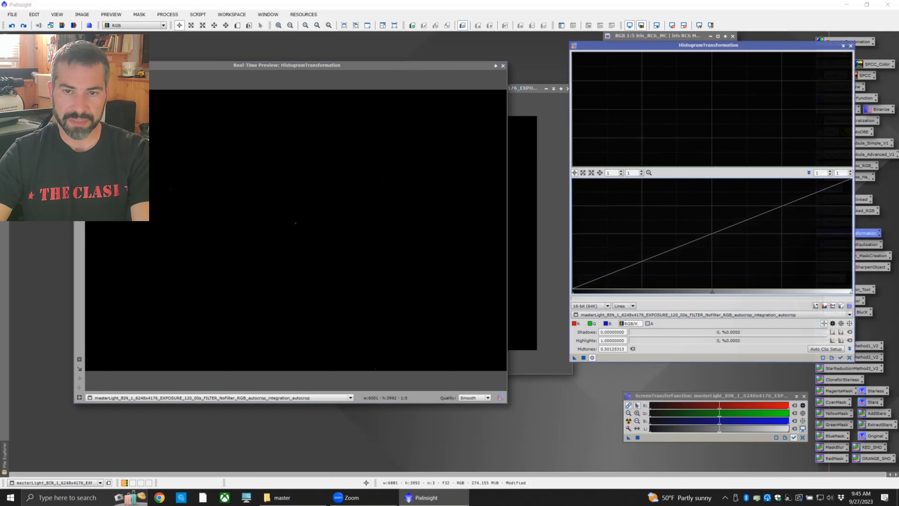
Step: Apply three successive midtones stretches, resetting the histogram after each
drag(713, 291, 588, 292)
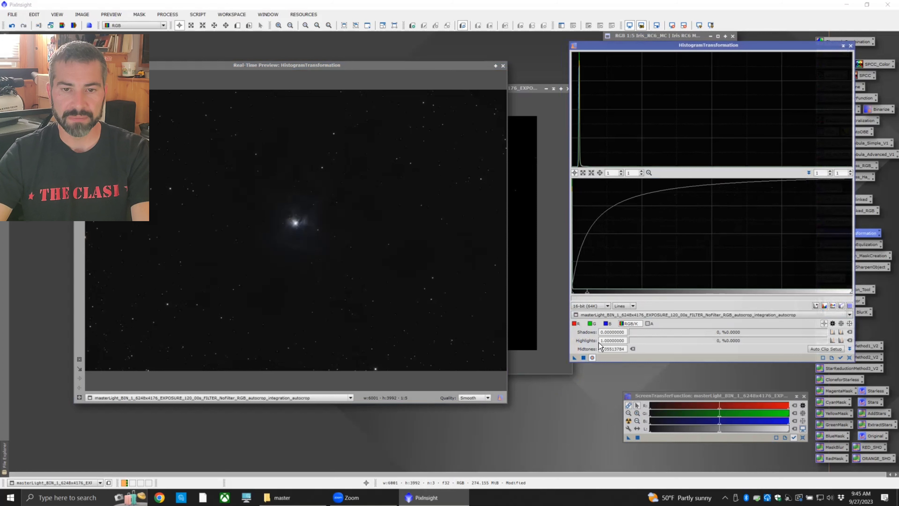
click(584, 358)
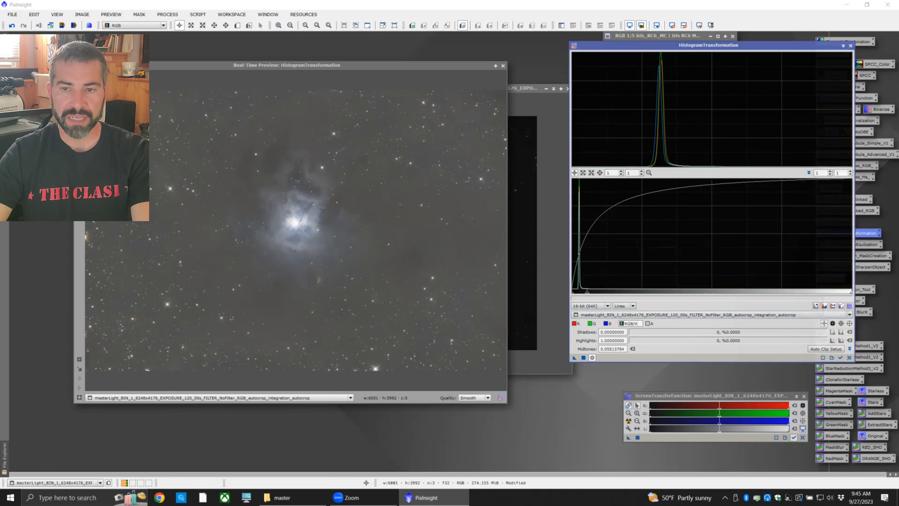
click(849, 358)
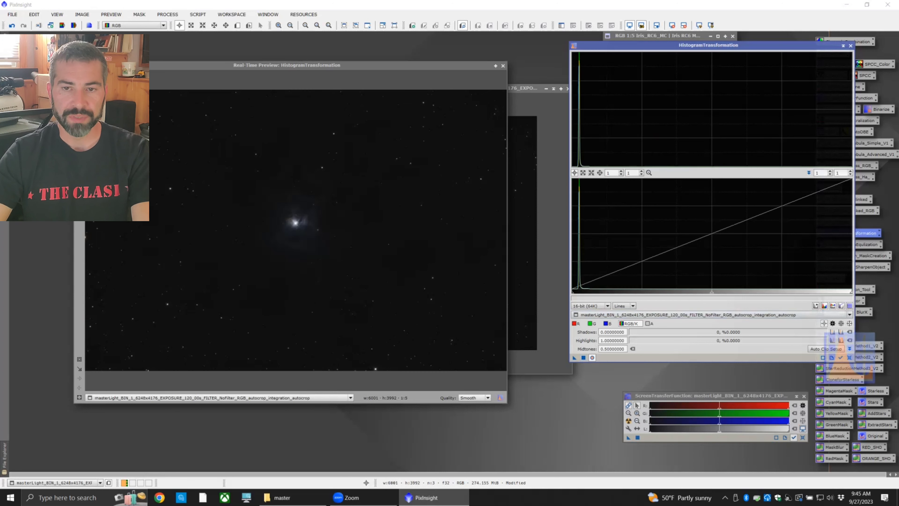
drag(711, 291, 613, 292)
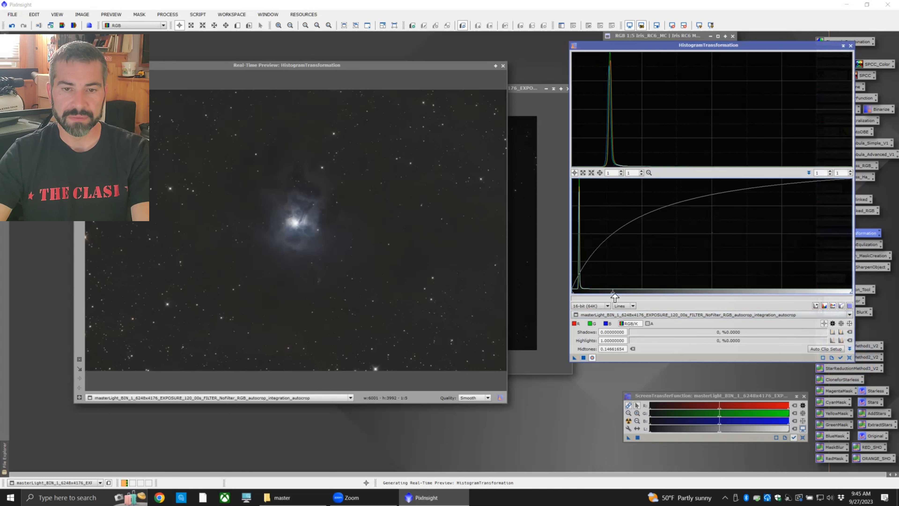
click(584, 358)
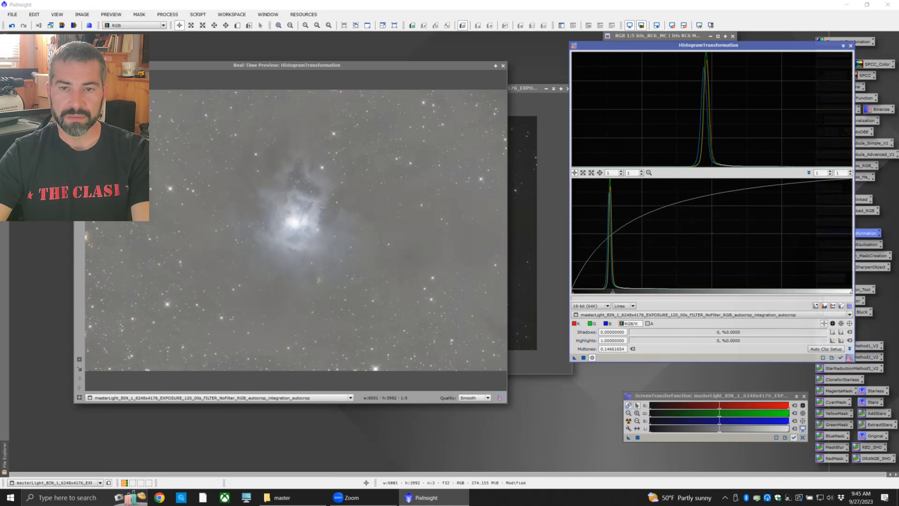
click(849, 358)
drag(712, 291, 645, 304)
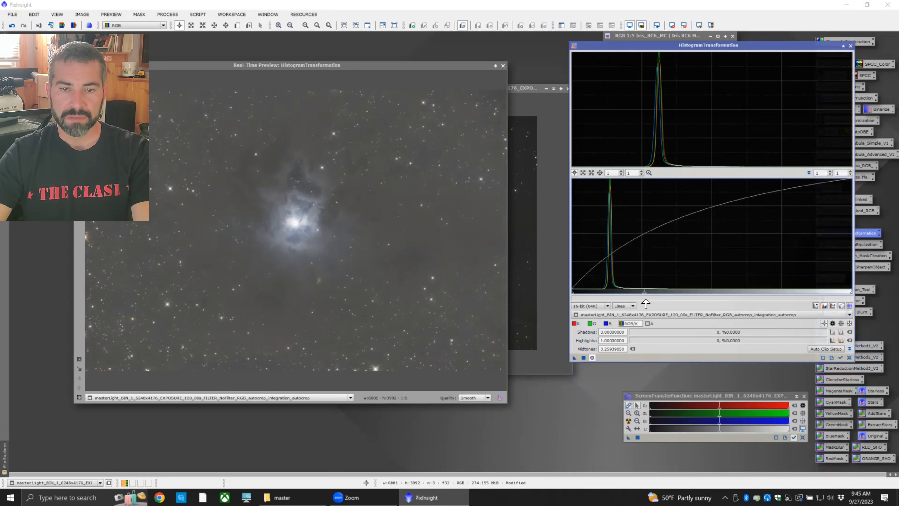
click(583, 358)
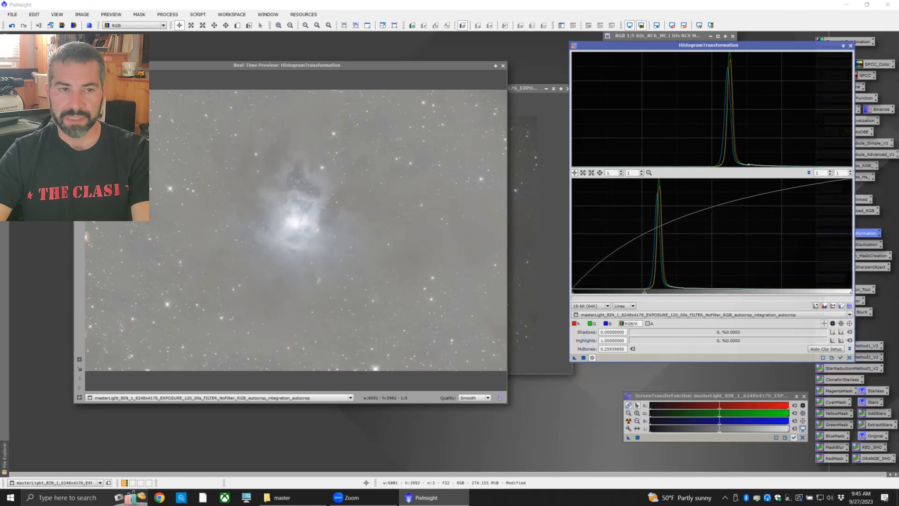
click(850, 358)
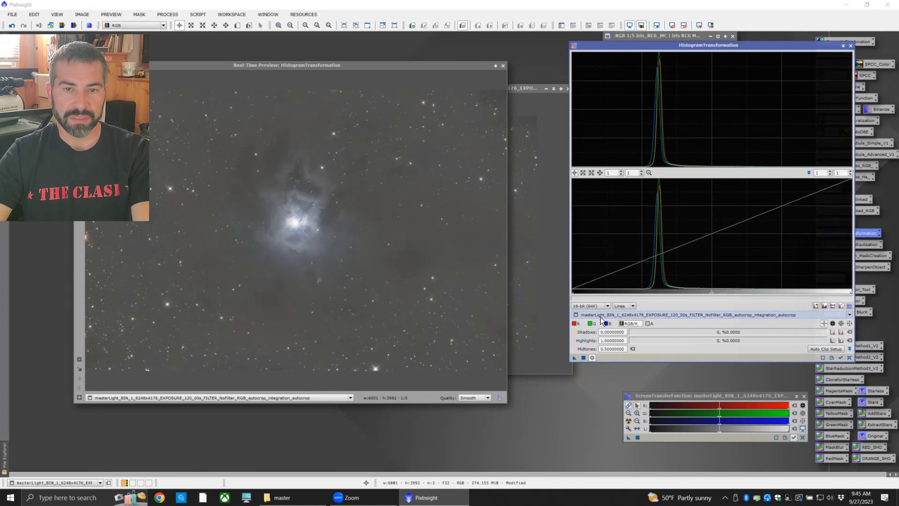
Step: Raise the black point, stretch the midtones again, then raise the black point once more
drag(573, 294, 634, 297)
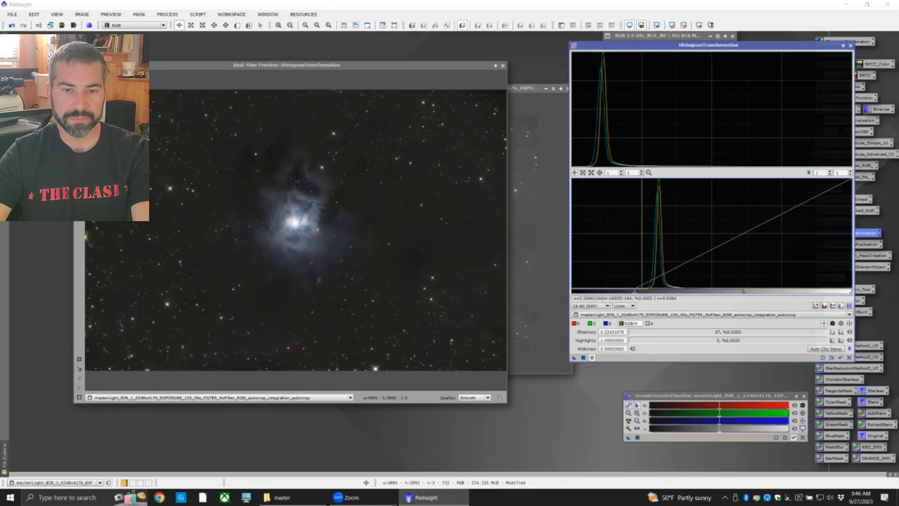
click(583, 357)
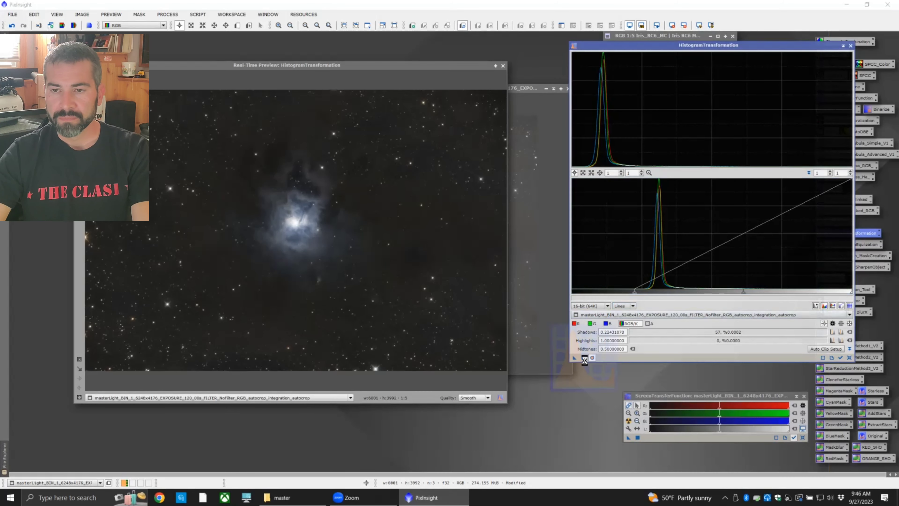
click(849, 357)
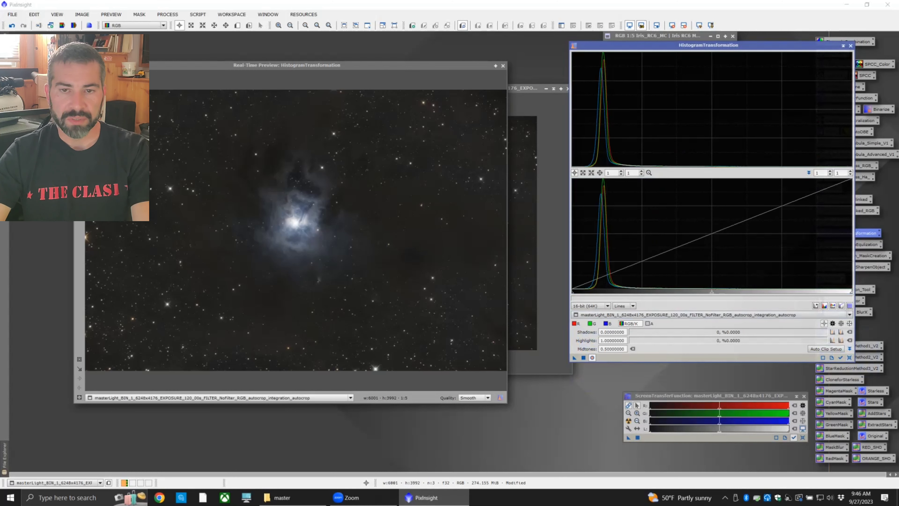
drag(712, 291, 654, 291)
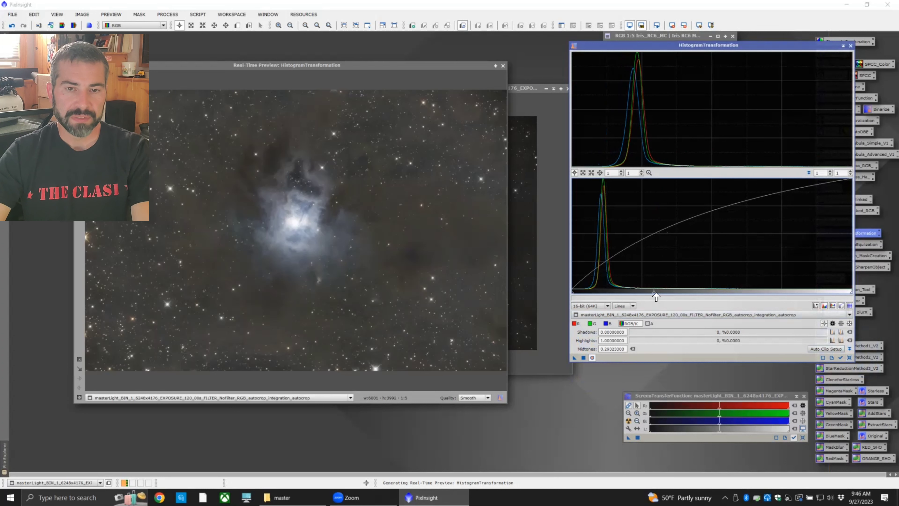
click(583, 358)
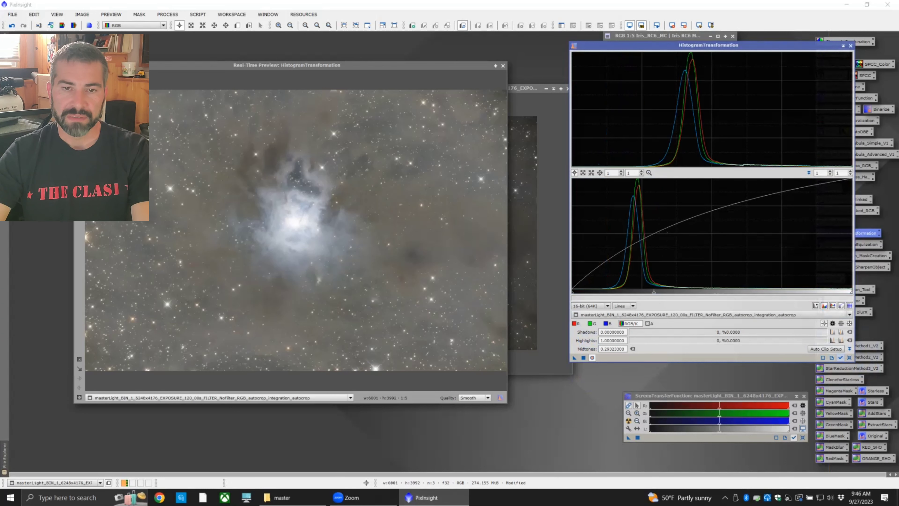
click(849, 358)
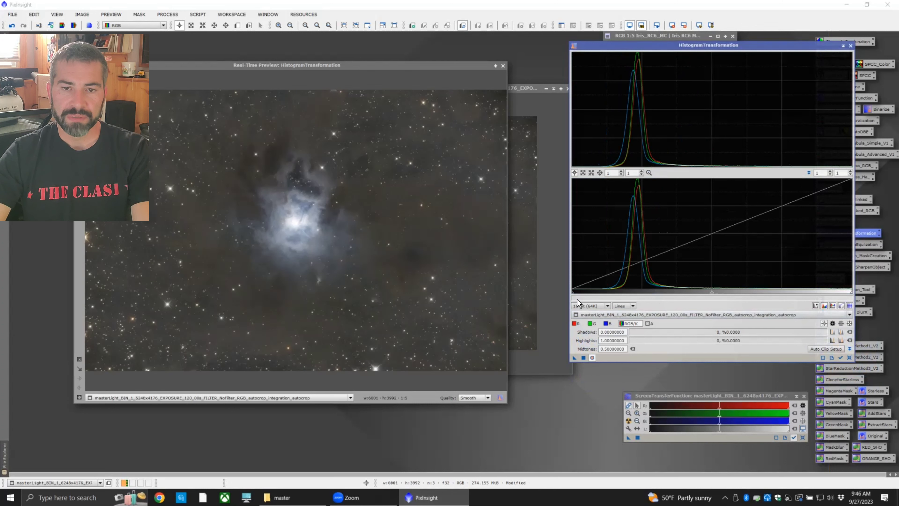
drag(573, 297, 596, 300)
click(584, 357)
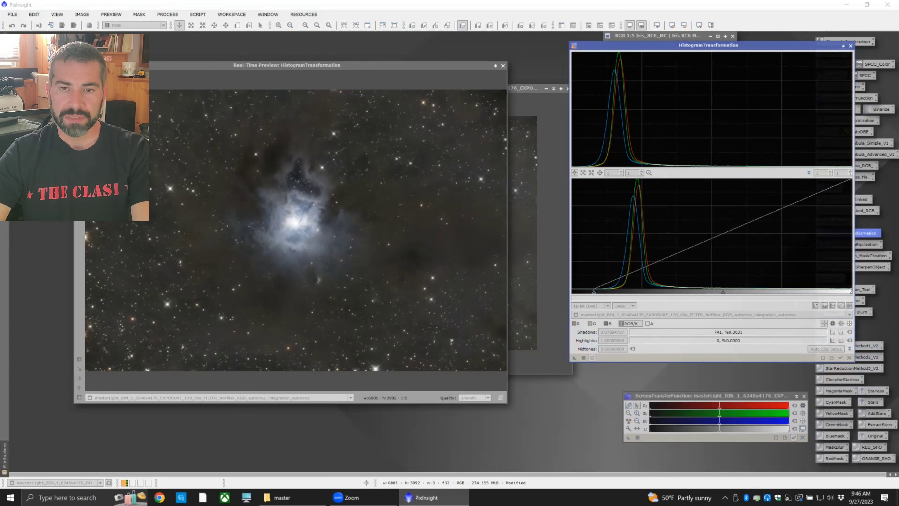
click(849, 358)
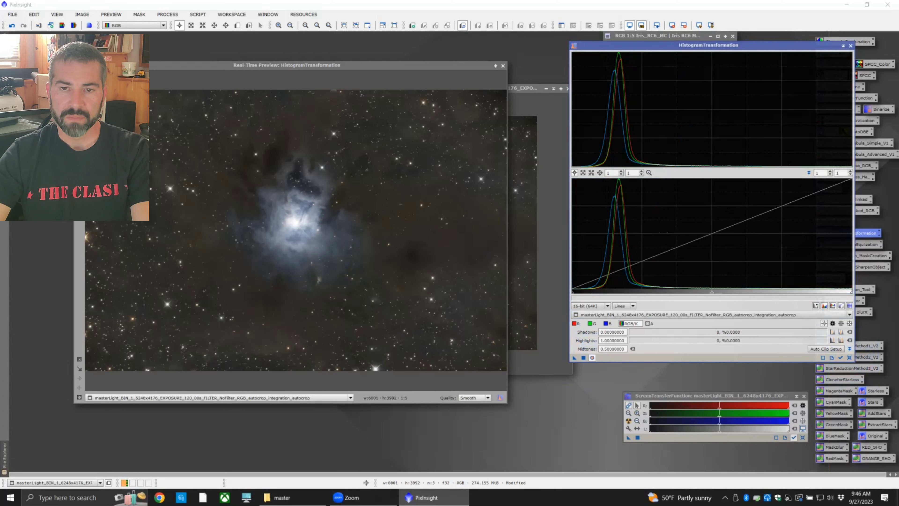
Step: Apply a final midtones stretch and close the Real-Time Preview window
drag(712, 294, 667, 297)
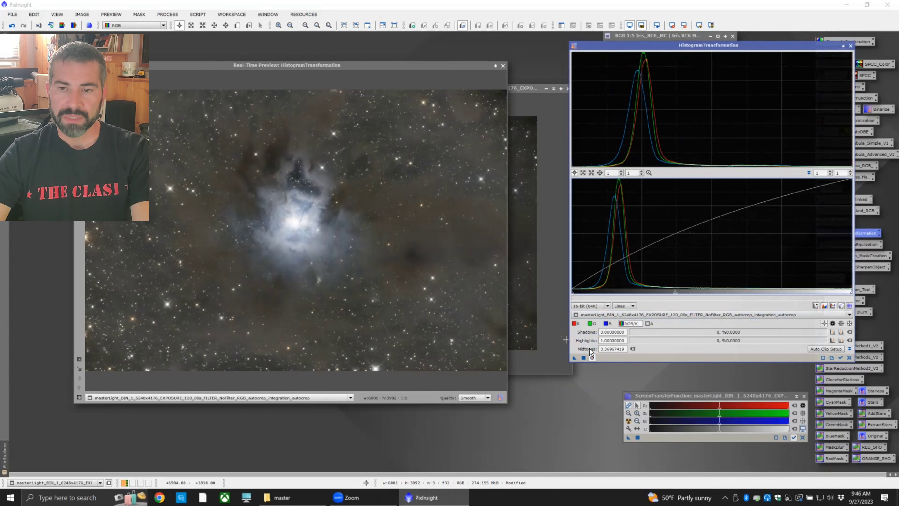
click(584, 358)
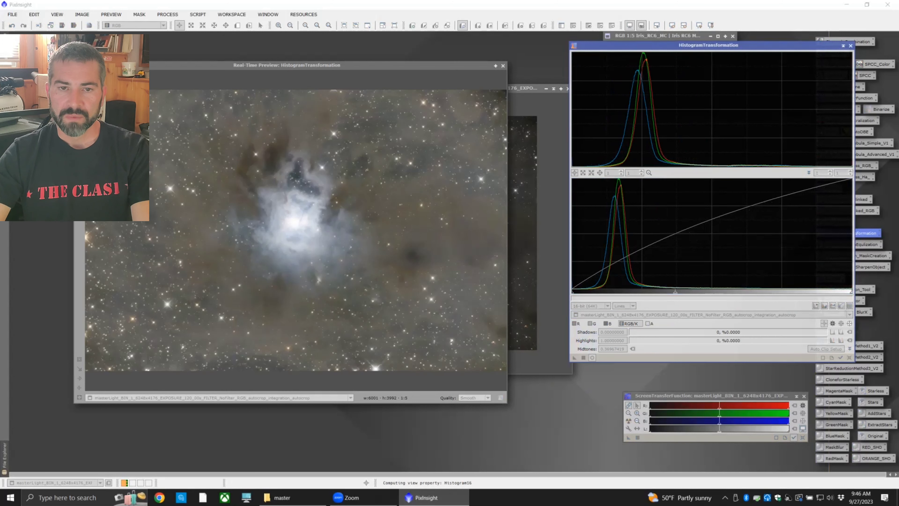
click(849, 358)
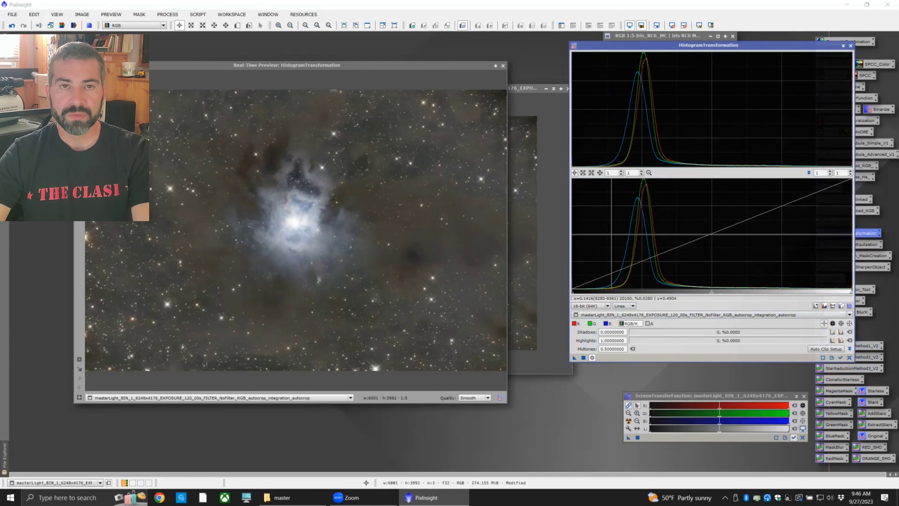
click(502, 66)
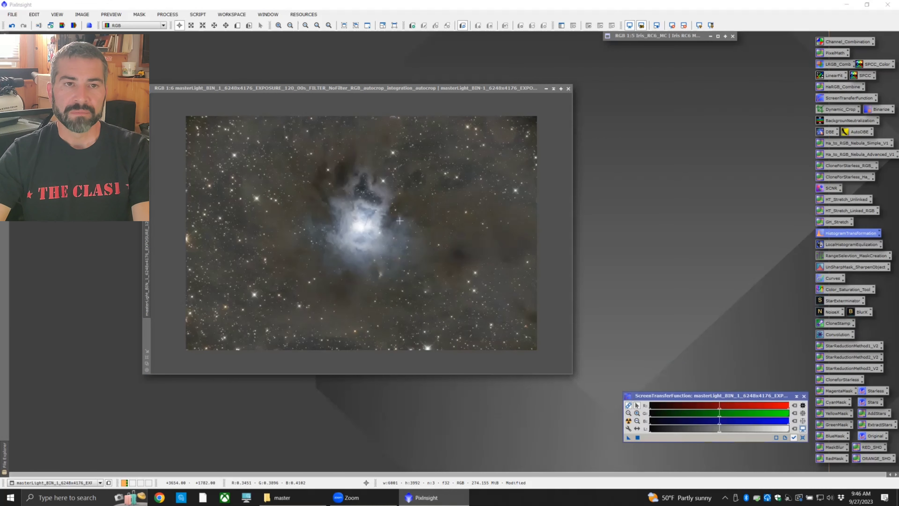
drag(362, 89, 417, 90)
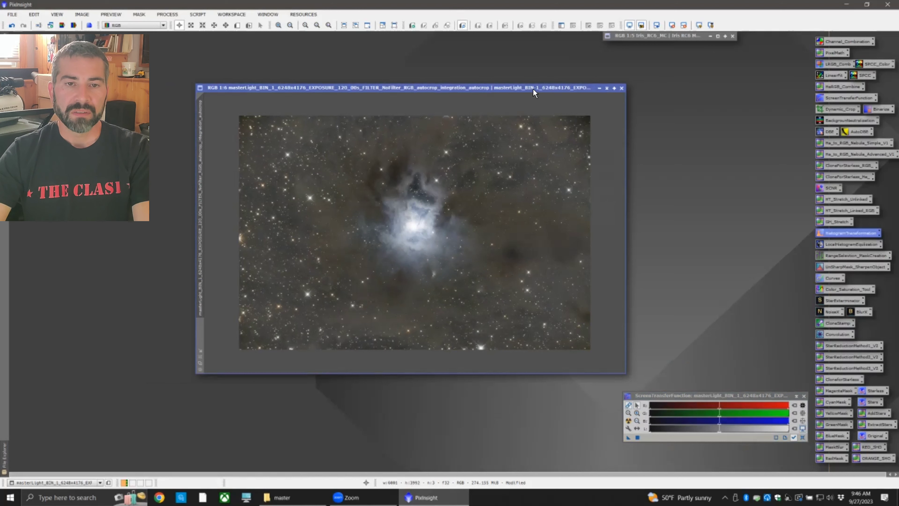
drag(533, 89, 508, 94)
scroll(507, 262, up, 4)
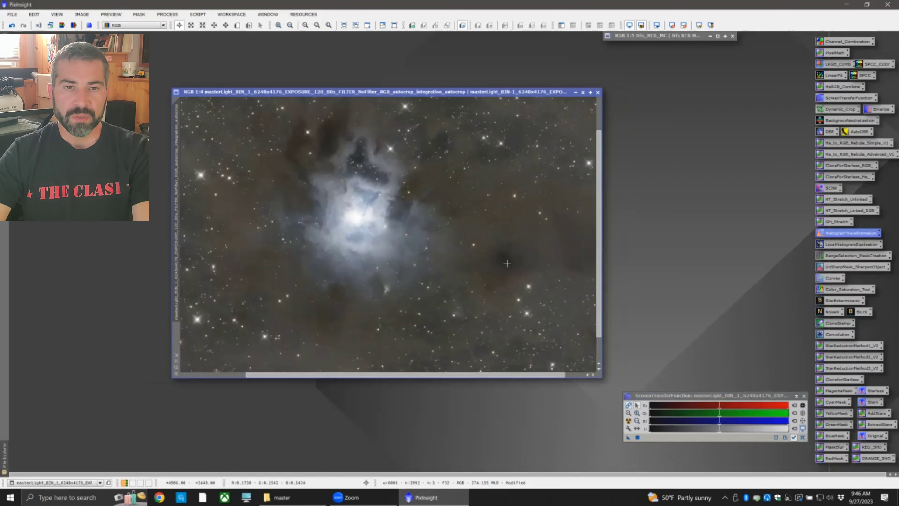
drag(506, 237, 538, 267)
drag(389, 273, 552, 280)
drag(406, 206, 497, 177)
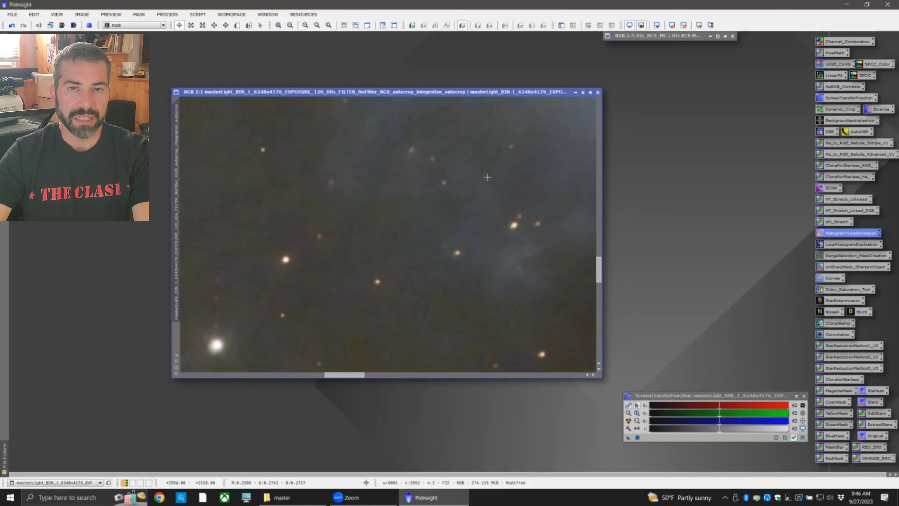
scroll(488, 177, down, 4)
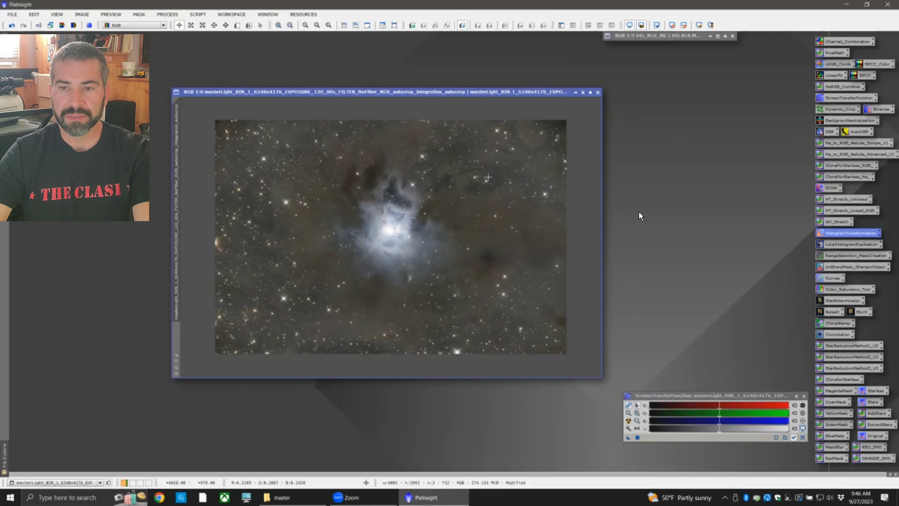
click(832, 311)
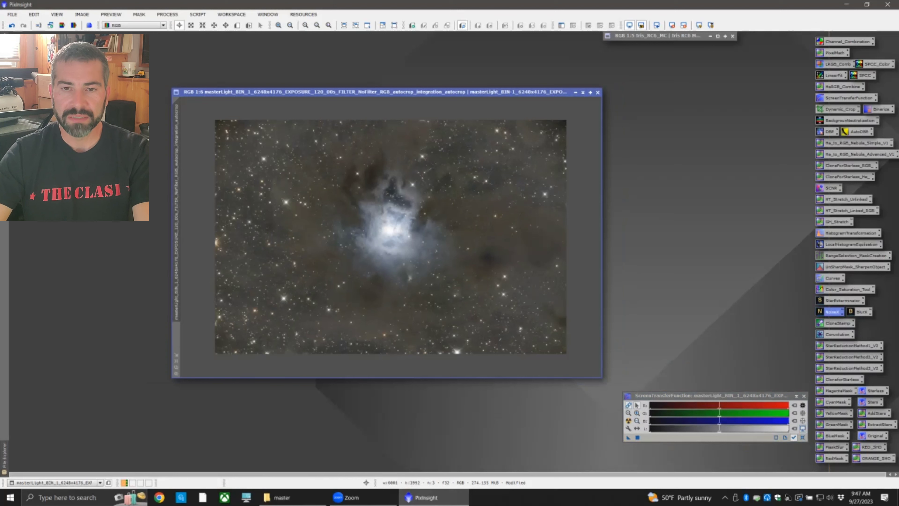
Step: Apply NoiseXTerminator at Denoise 0.90 and Detail 0.30 to the stretched Iris image
double_click(832, 311)
drag(686, 306, 657, 233)
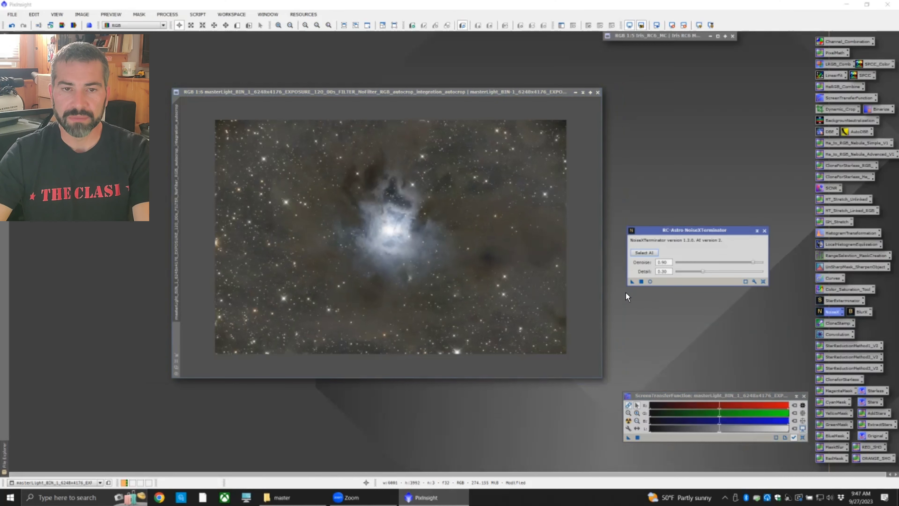
drag(632, 282, 527, 254)
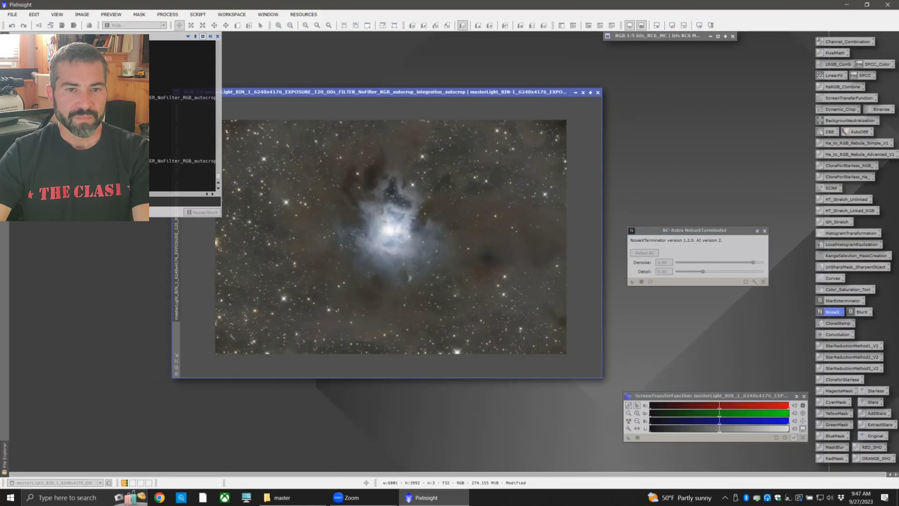
Step: Zoom in and undo the noise reduction to compare before and after
scroll(499, 224, up, 2)
scroll(499, 223, up, 2)
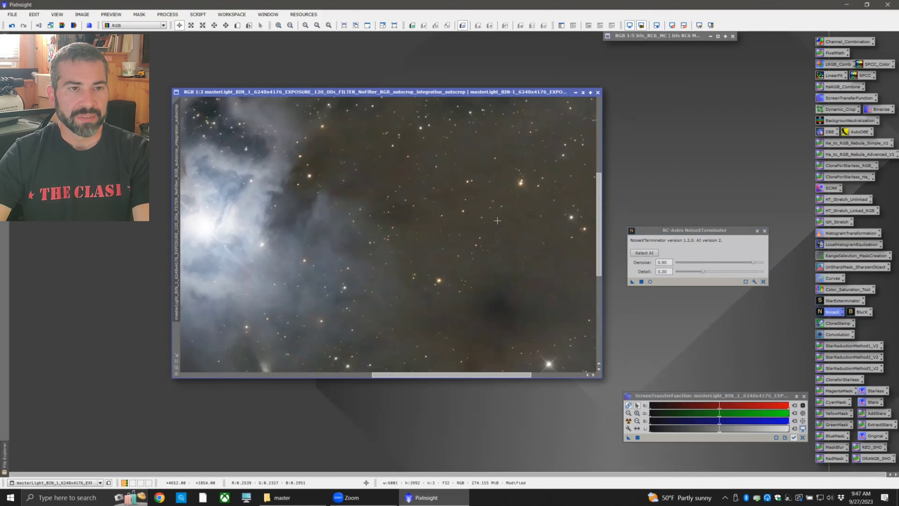
drag(213, 212, 588, 358)
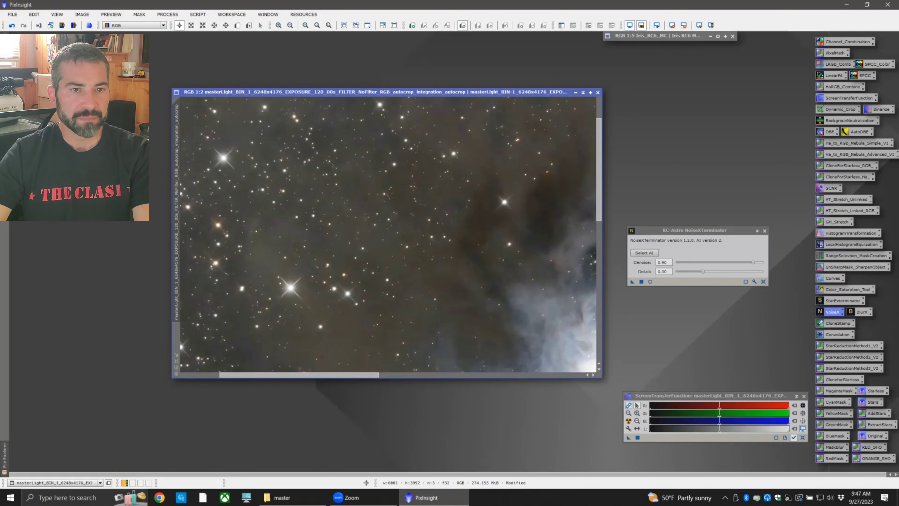
click(9, 23)
scroll(368, 236, up, 2)
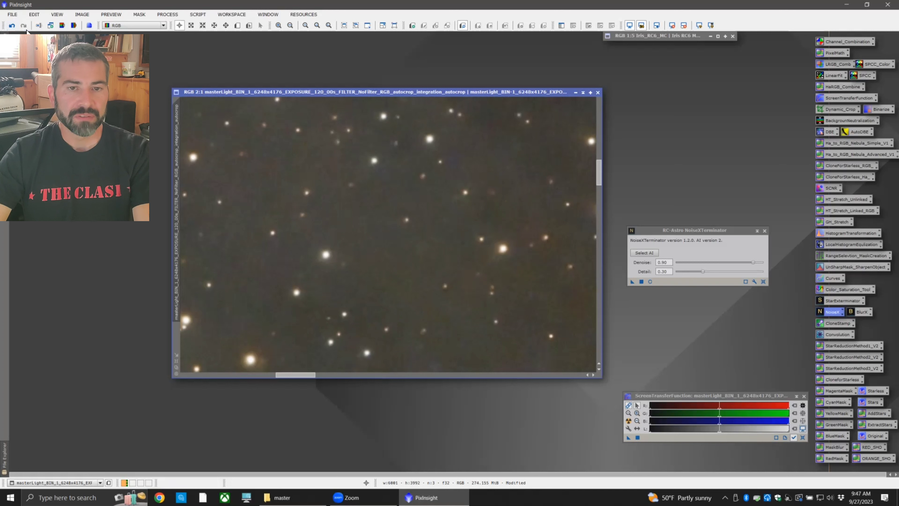
scroll(437, 221, down, 6)
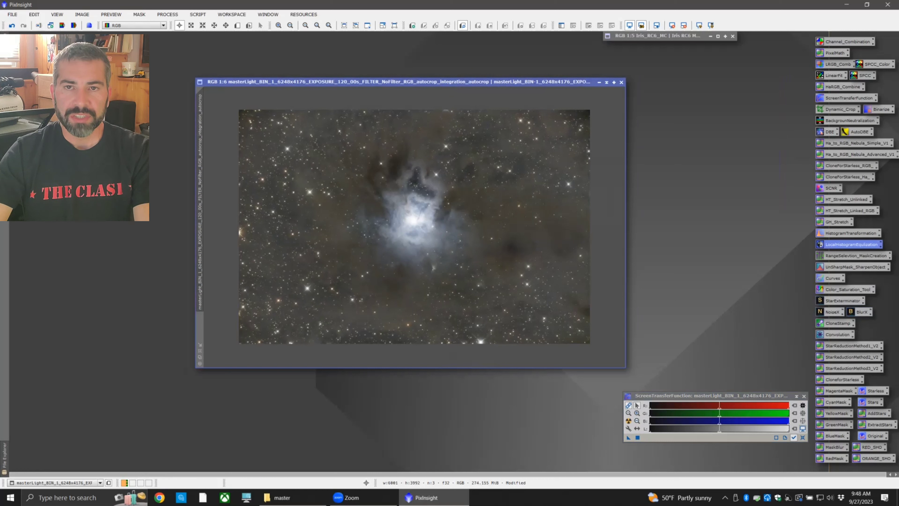
Step: Apply LocalHistogramEqualization with kernel radius 200 and amount 0.250 to the image
double_click(850, 244)
drag(662, 83, 664, 83)
mouse_move(668, 97)
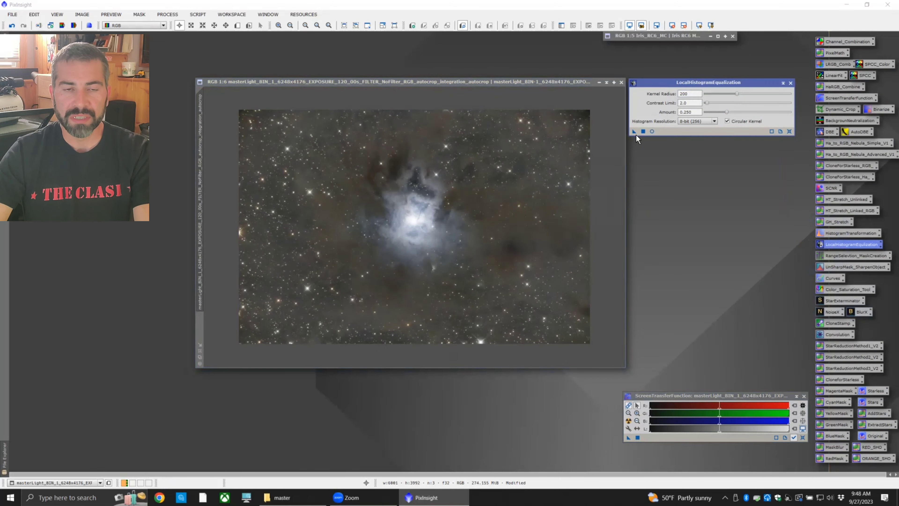
drag(634, 132, 458, 220)
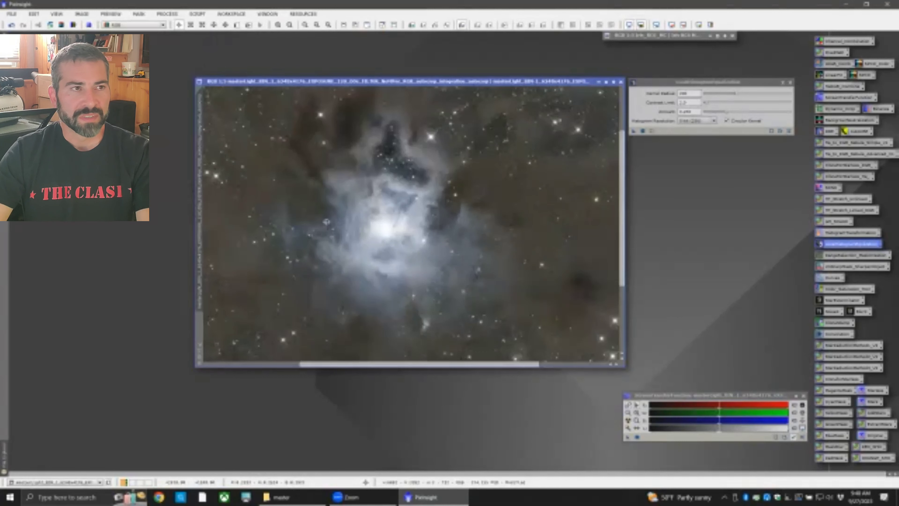
Step: Compare the local contrast boost via undo and redo, then close the tool
scroll(315, 198, up, 1)
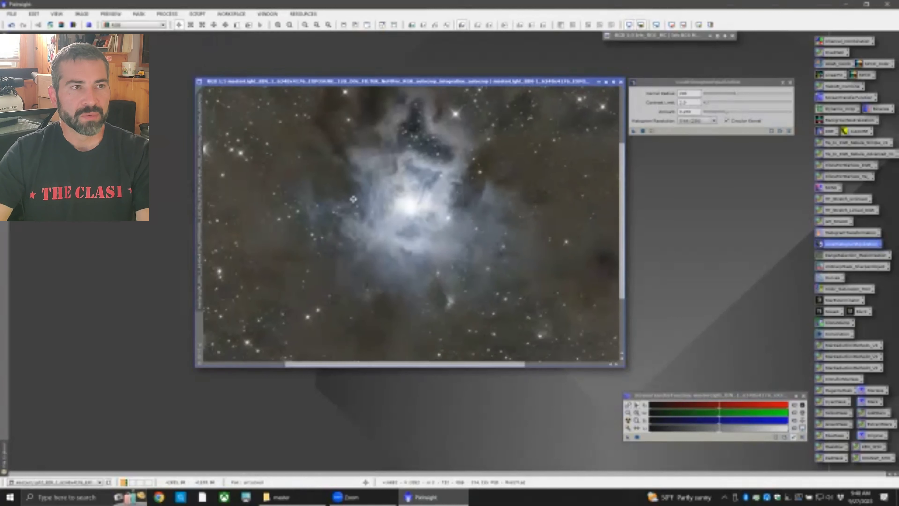
click(12, 25)
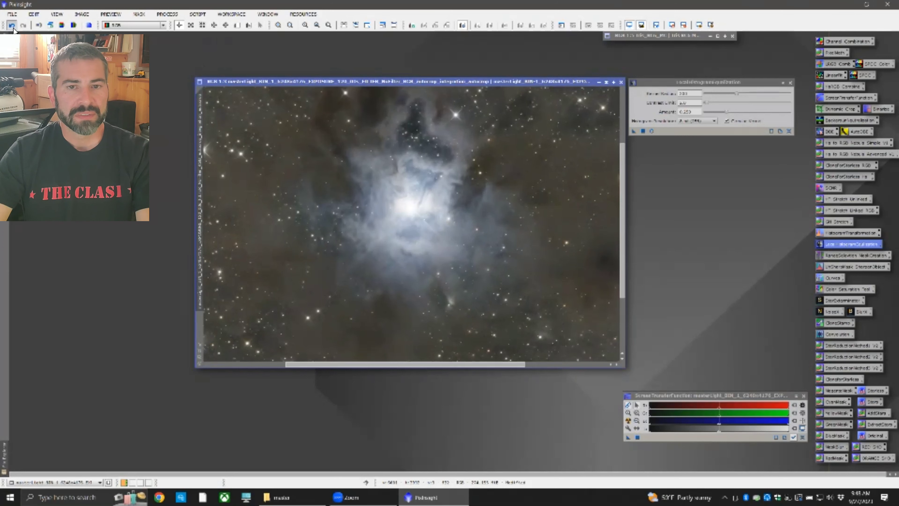
click(28, 27)
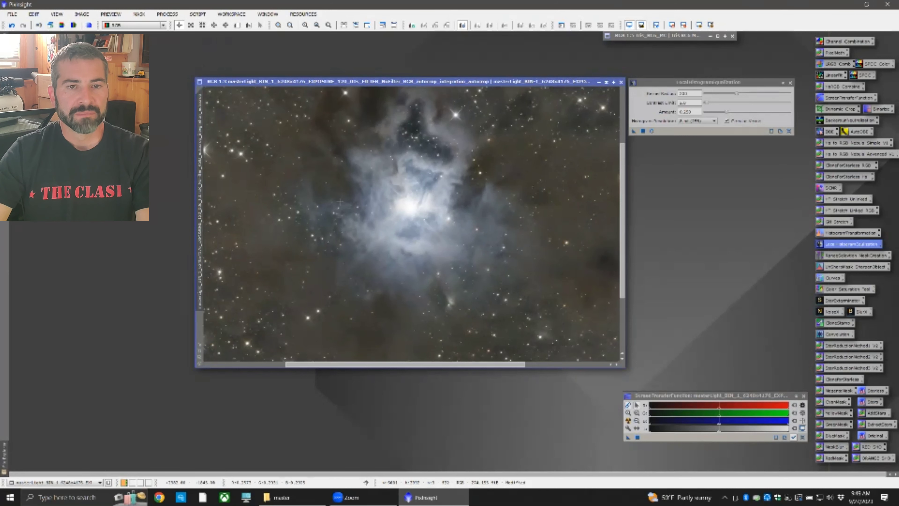
scroll(313, 187, down, 1)
scroll(313, 187, down, 1)
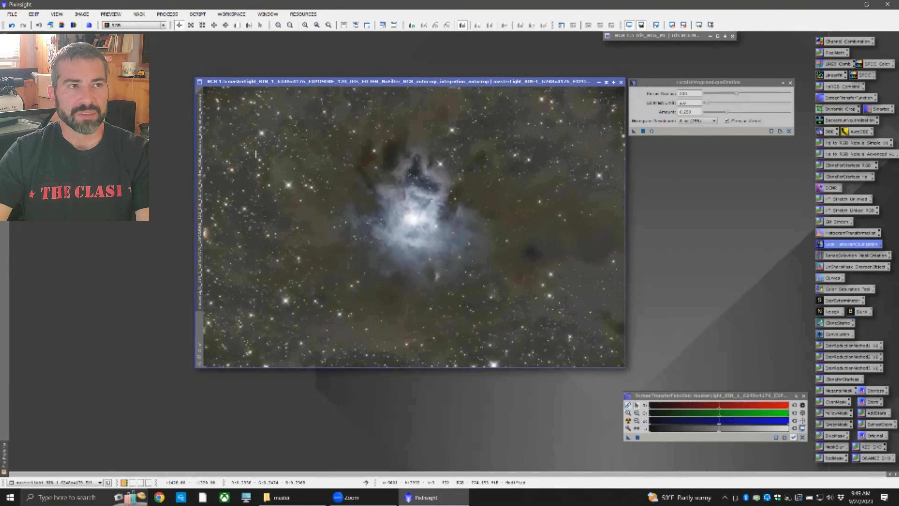
click(13, 28)
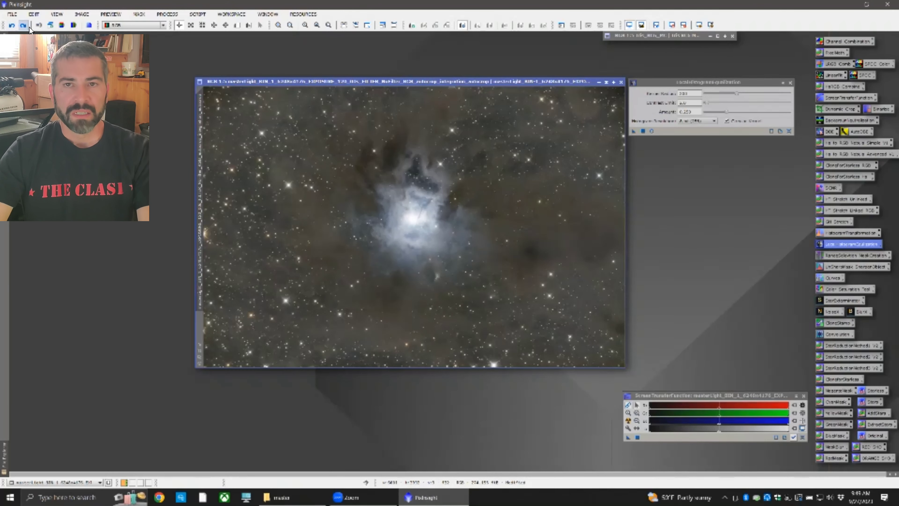
click(22, 26)
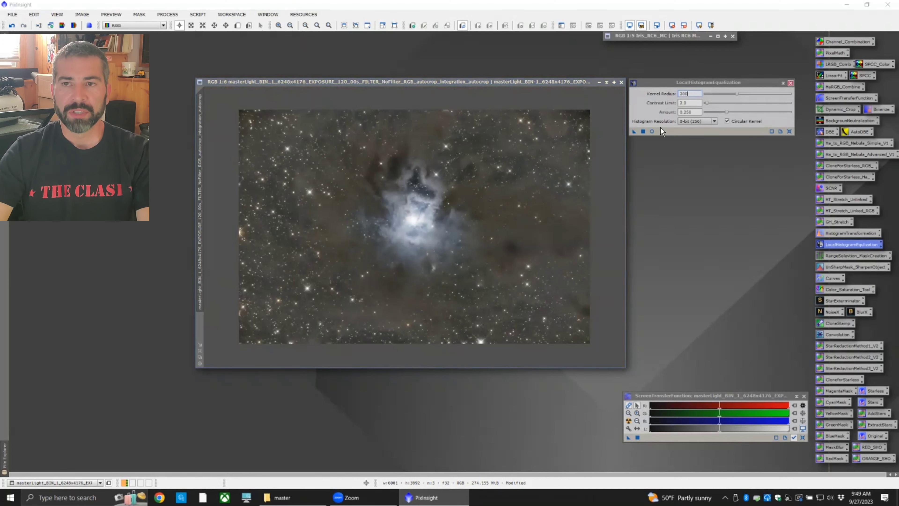
click(791, 83)
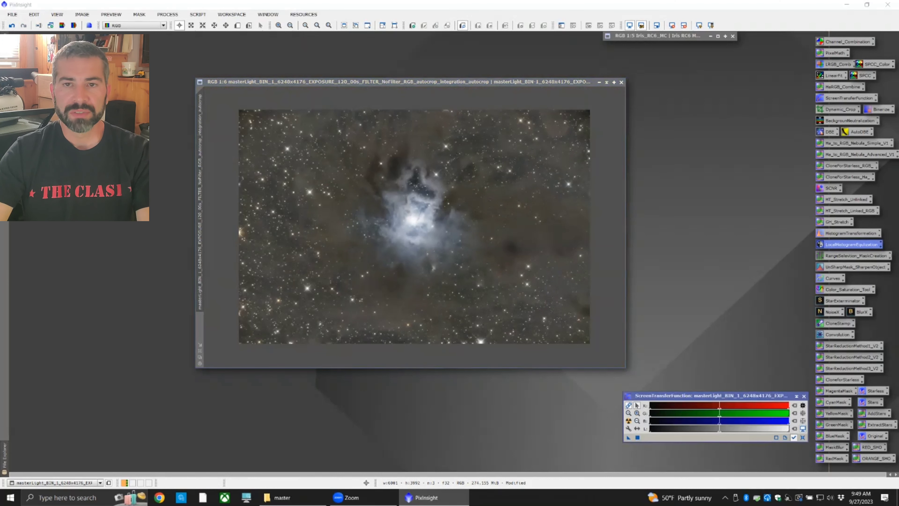
double_click(830, 188)
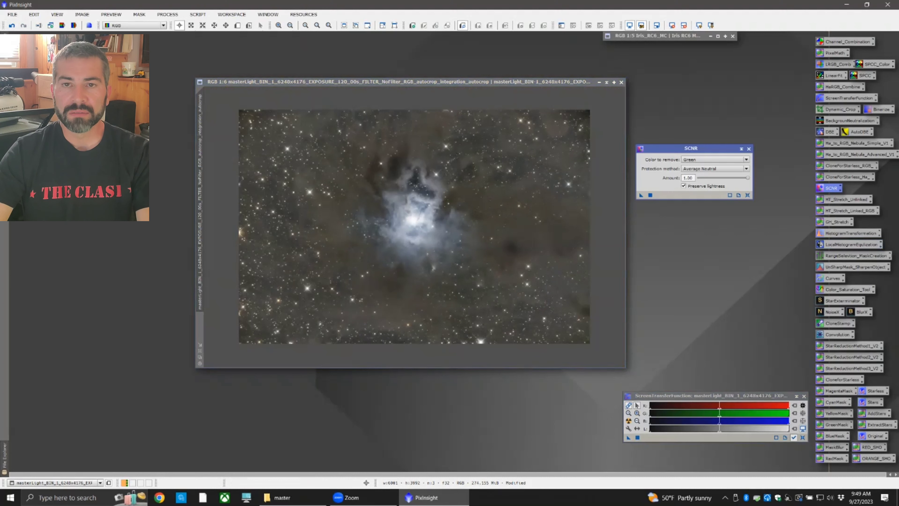
drag(672, 148, 663, 92)
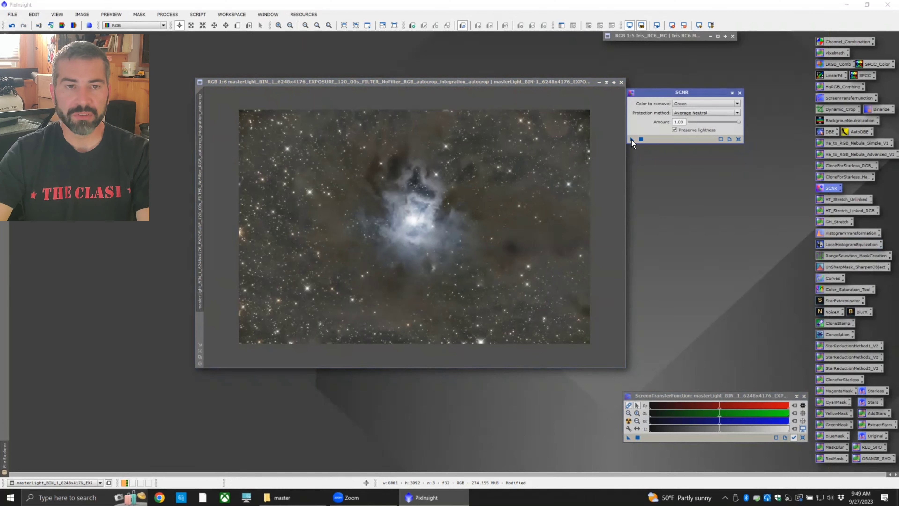
drag(632, 139, 532, 165)
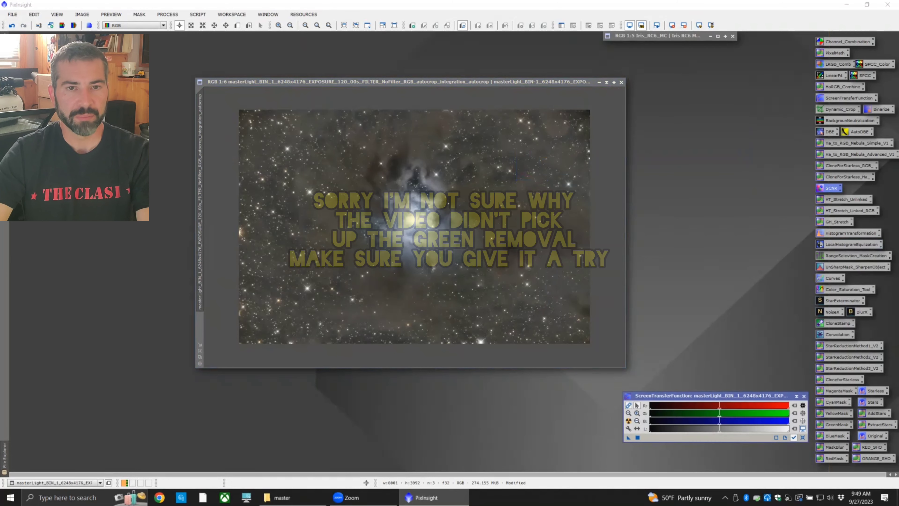
click(13, 27)
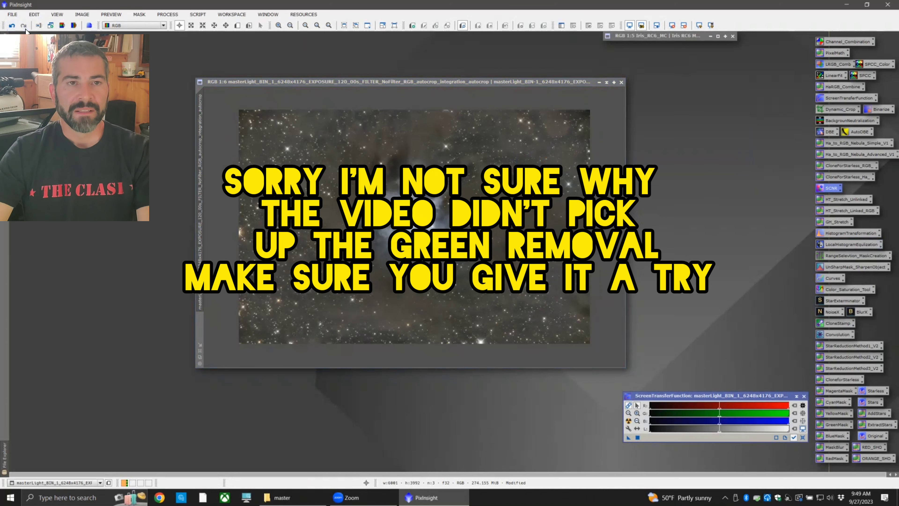
drag(343, 84, 357, 85)
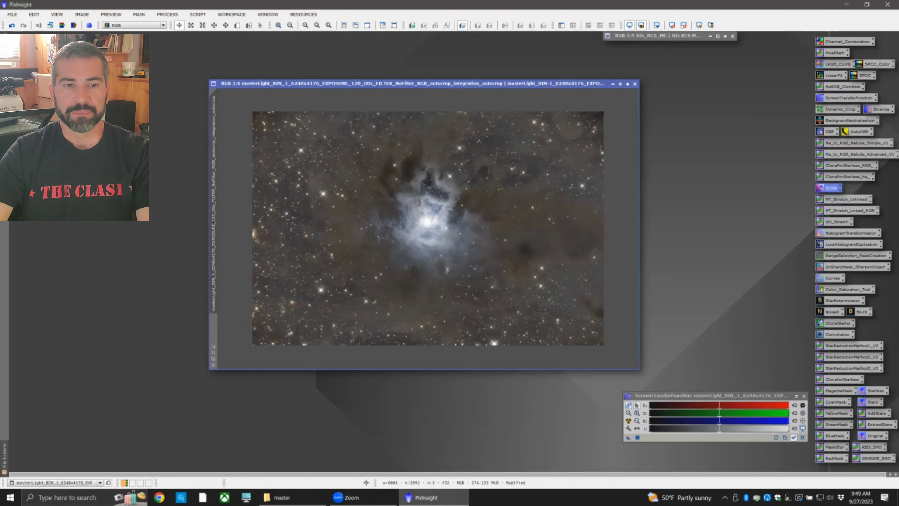
Step: Draw the DynamicCrop box inward on every side to 4969 × 3620
double_click(840, 108)
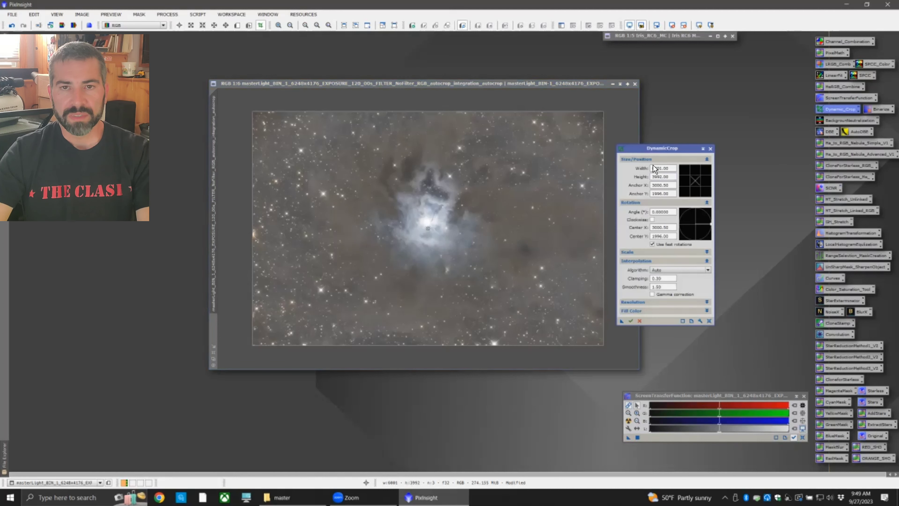
drag(637, 149, 668, 142)
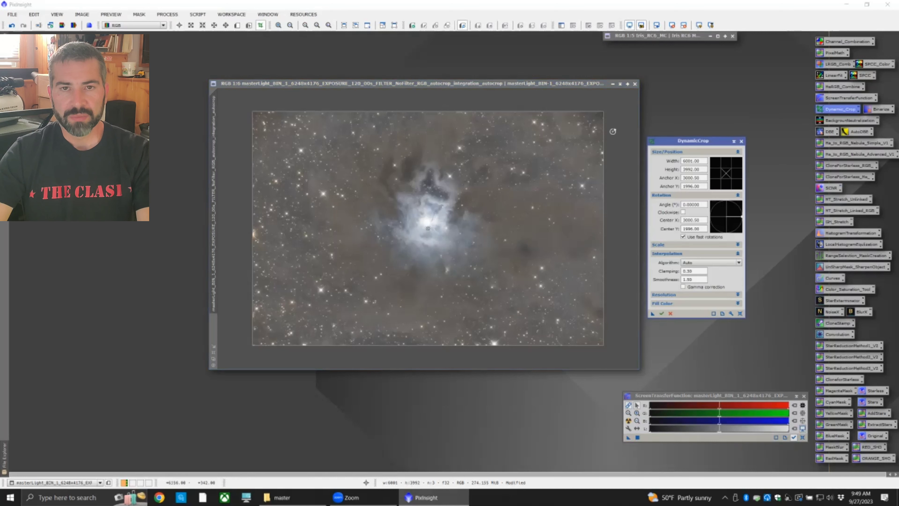
drag(604, 324, 591, 320)
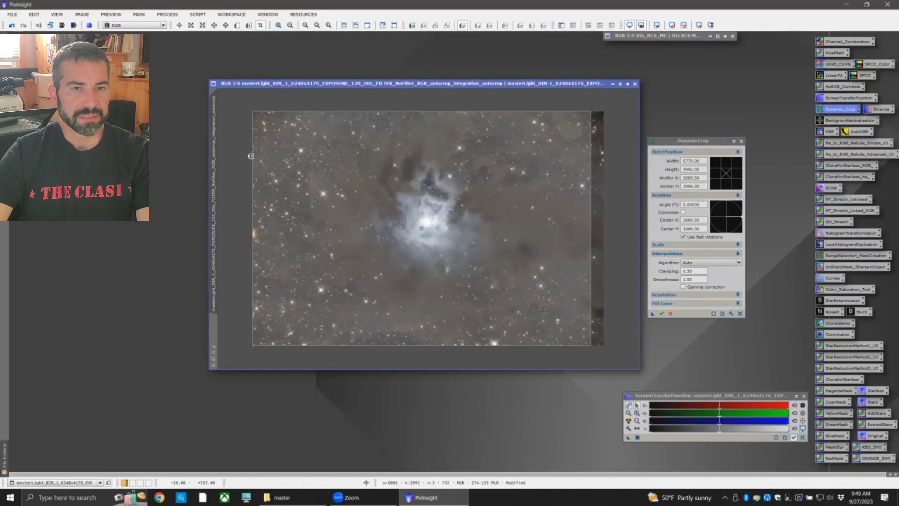
drag(251, 156, 280, 156)
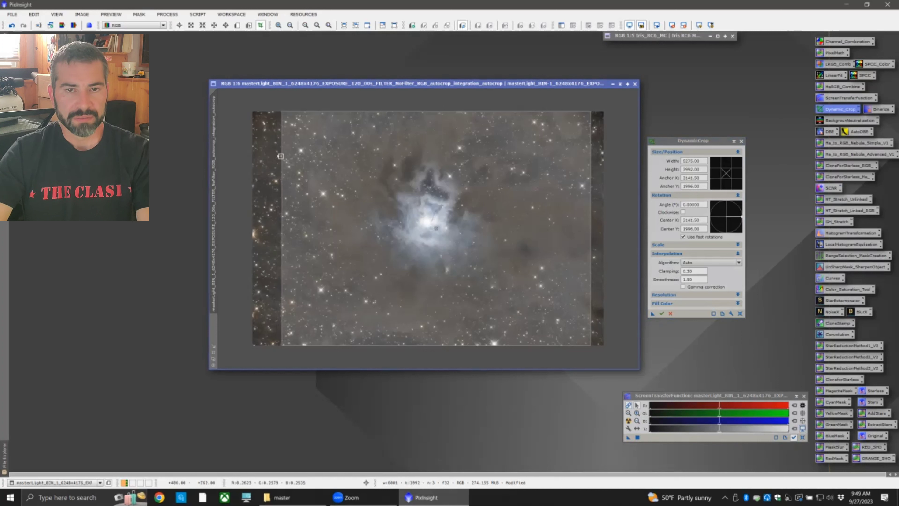
drag(590, 229, 574, 228)
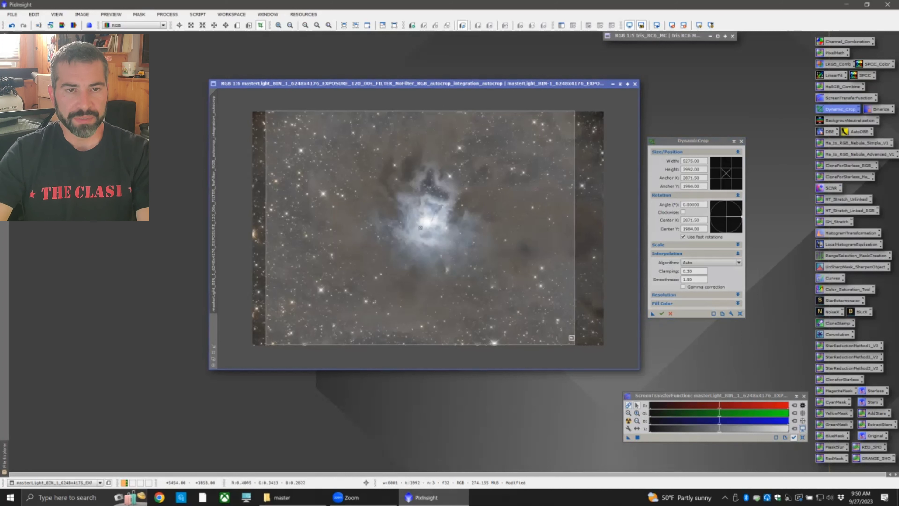
drag(574, 344, 562, 327)
drag(531, 290, 542, 294)
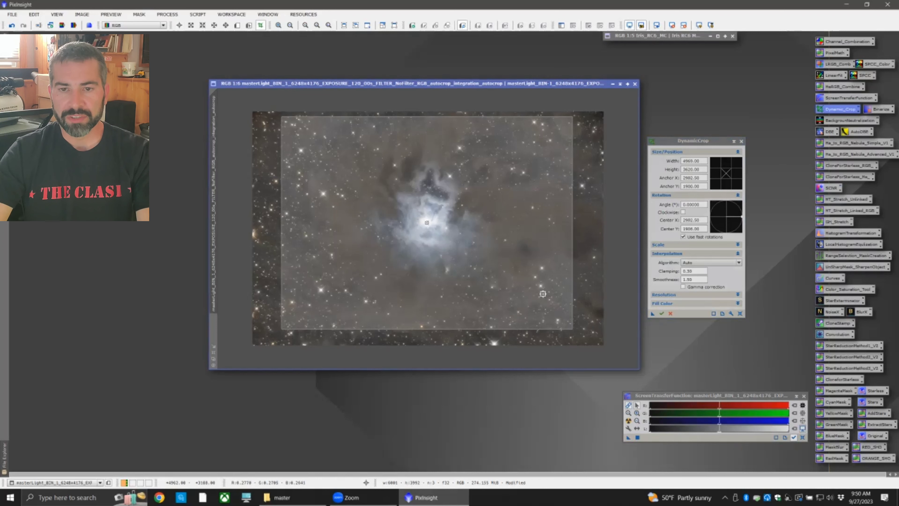
Step: Apply the crop and confirm despite losing the astrometric solution
click(662, 313)
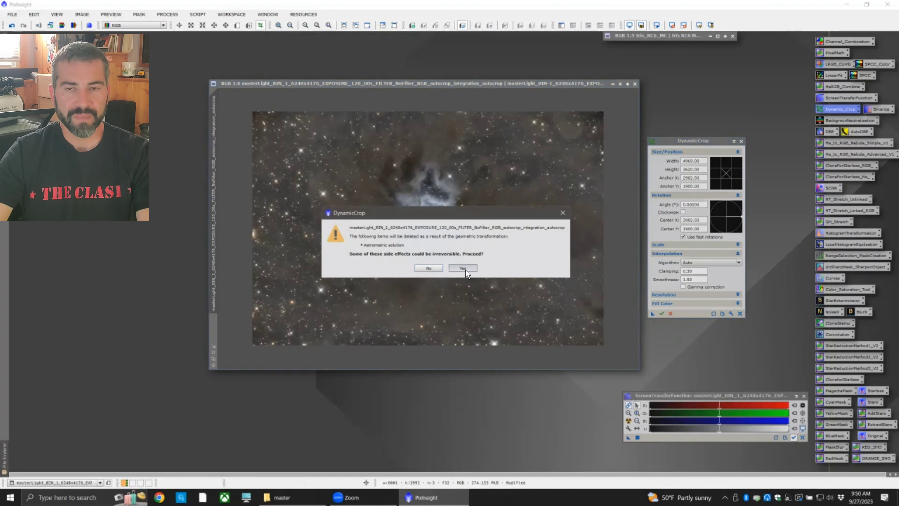
click(466, 268)
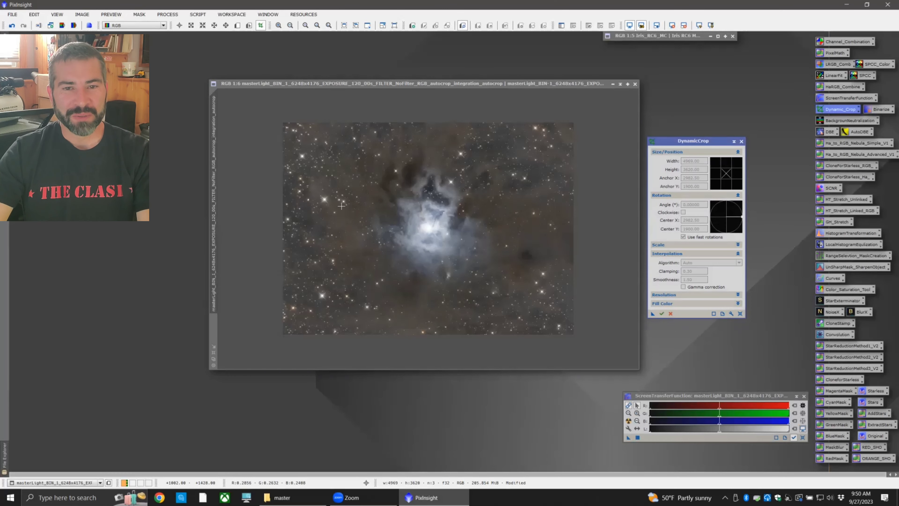
scroll(363, 223, up, 2)
scroll(363, 223, down, 1)
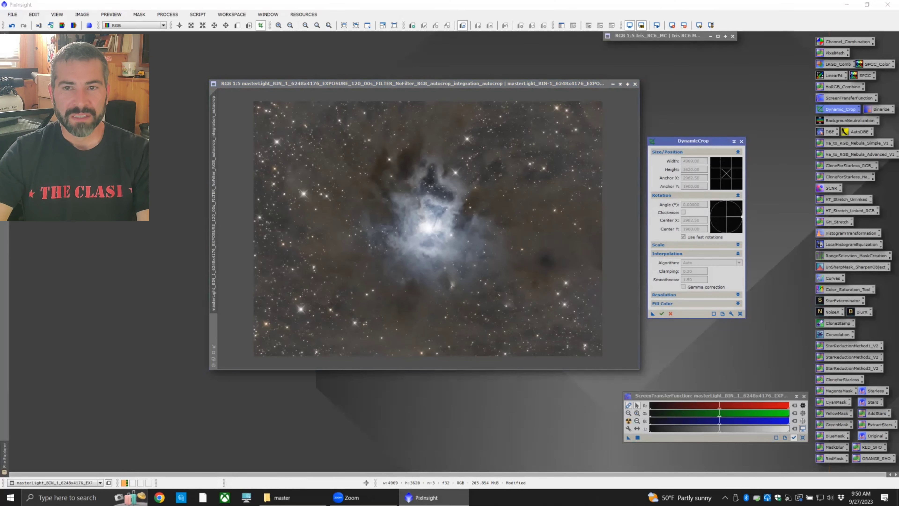
Step: Close the DynamicCrop dialog, leaving the 4969 × 3620 image displayed
click(741, 142)
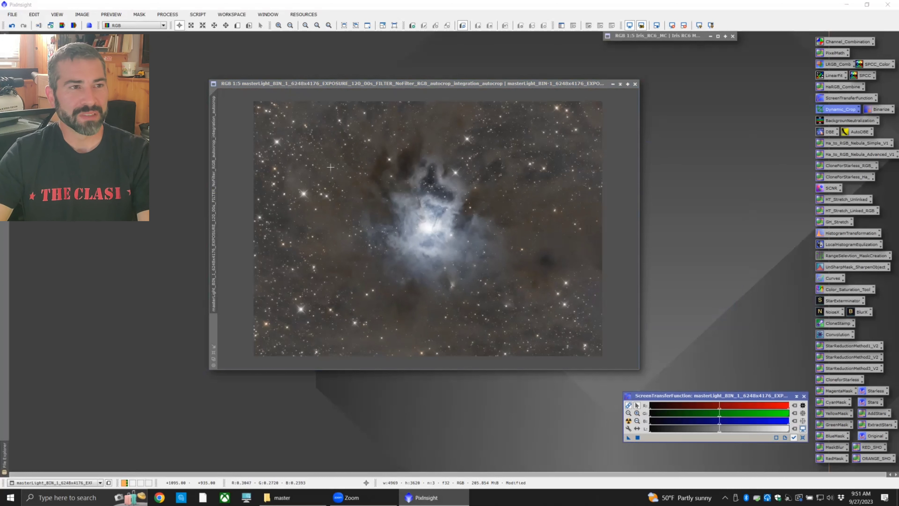
Step: Extract the CIE L* luminance as a grayscale image and apply it as the RGB image's mask
click(62, 26)
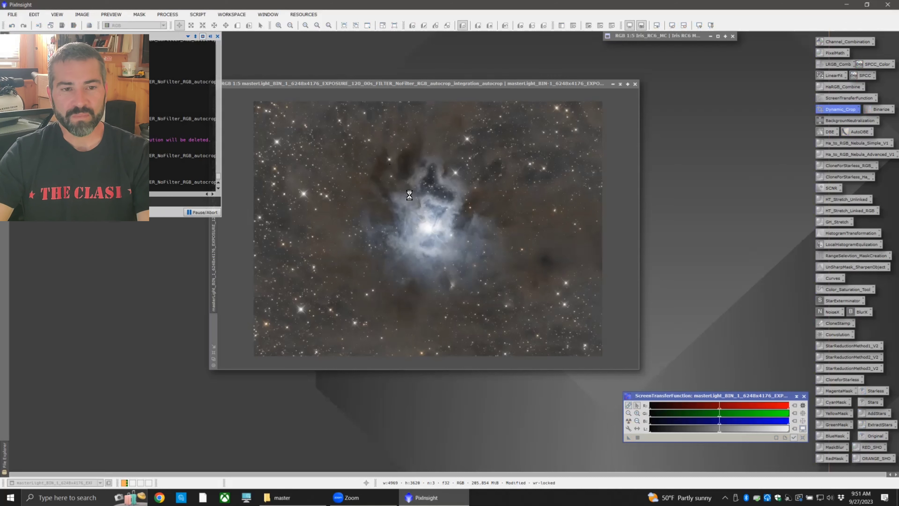
drag(414, 157, 419, 135)
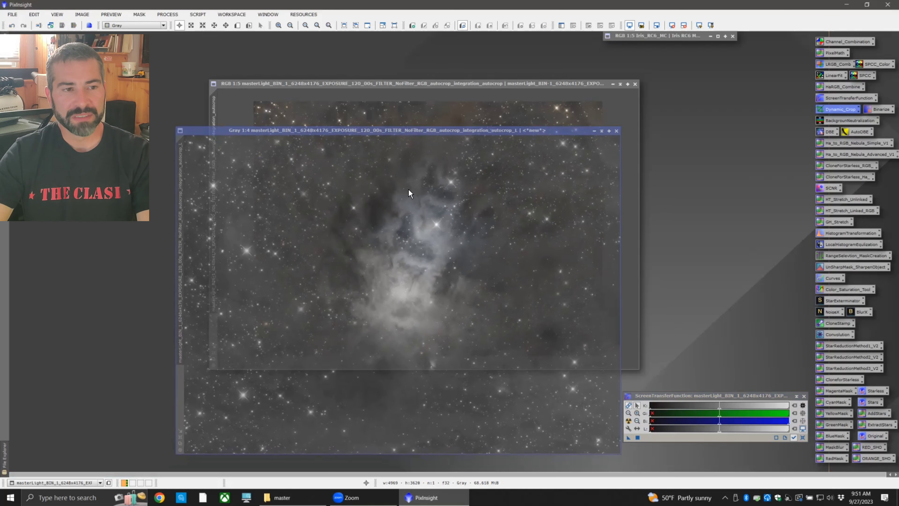
drag(408, 189, 409, 189)
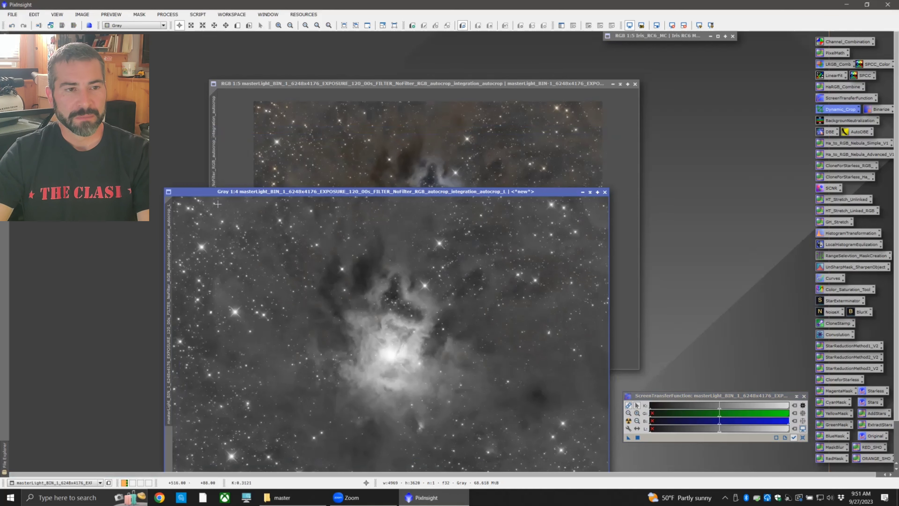
drag(328, 192, 404, 170)
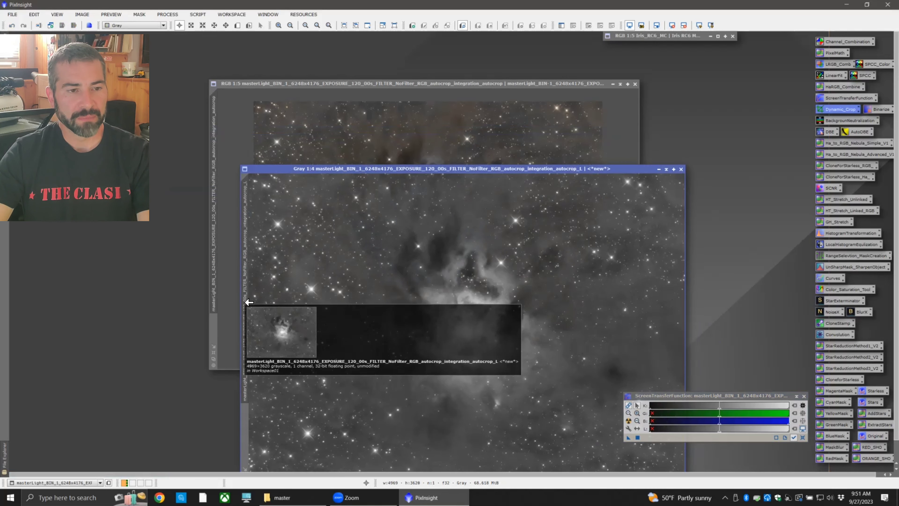
drag(214, 311, 210, 331)
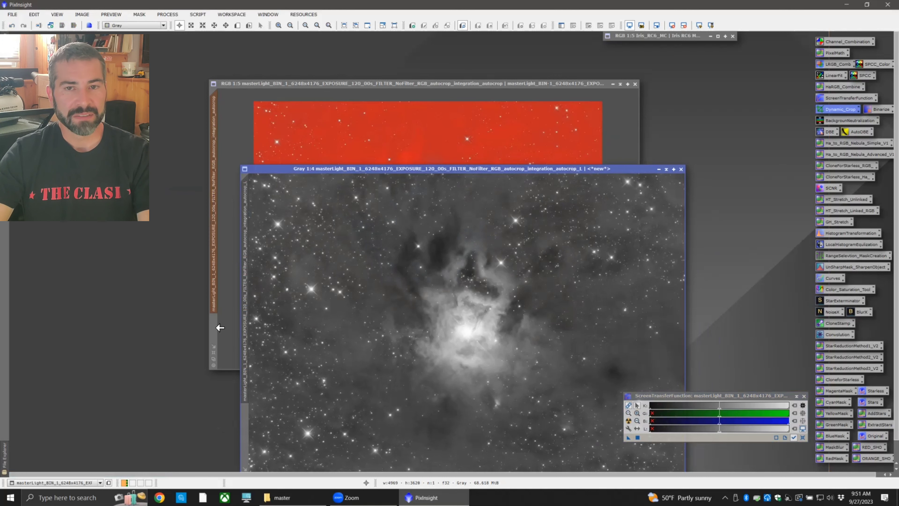
drag(585, 169, 402, 92)
Step: Turn off Mask > Show Mask on the colour image, keeping the luminance mask applied
click(579, 147)
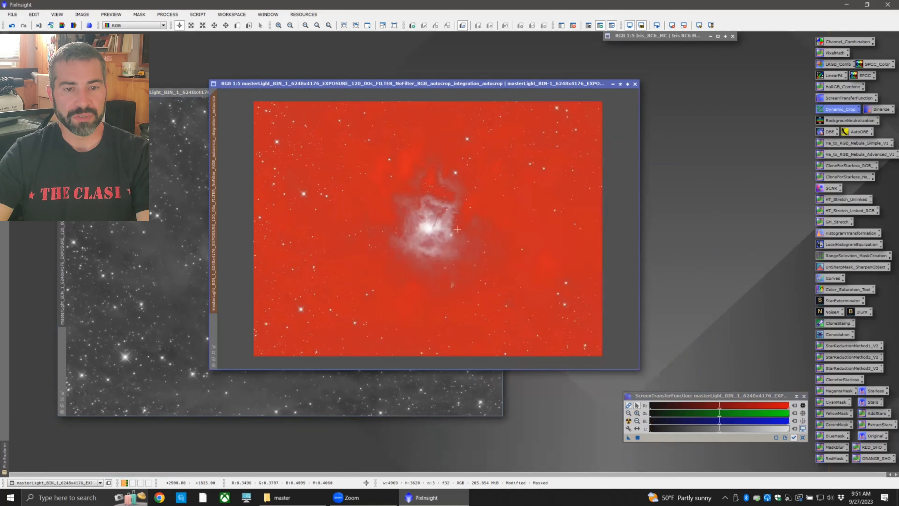
right_click(464, 212)
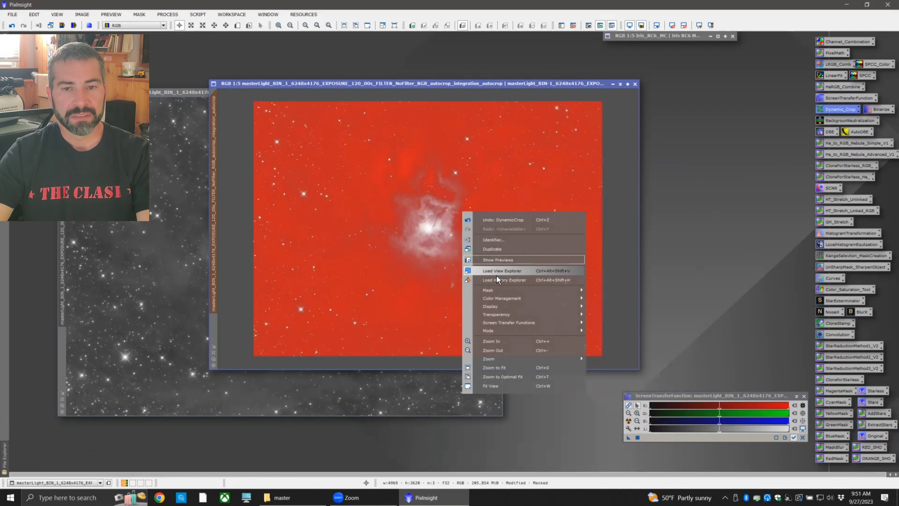
mouse_move(561, 286)
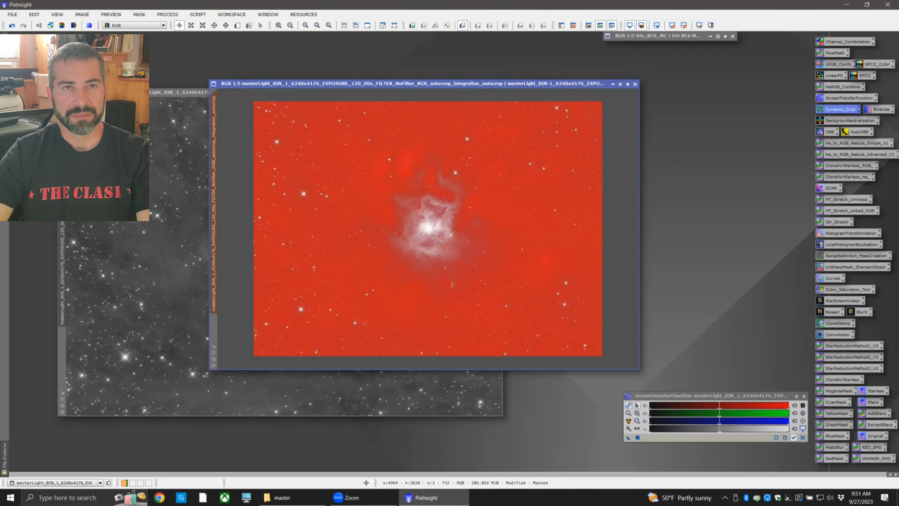
click(612, 329)
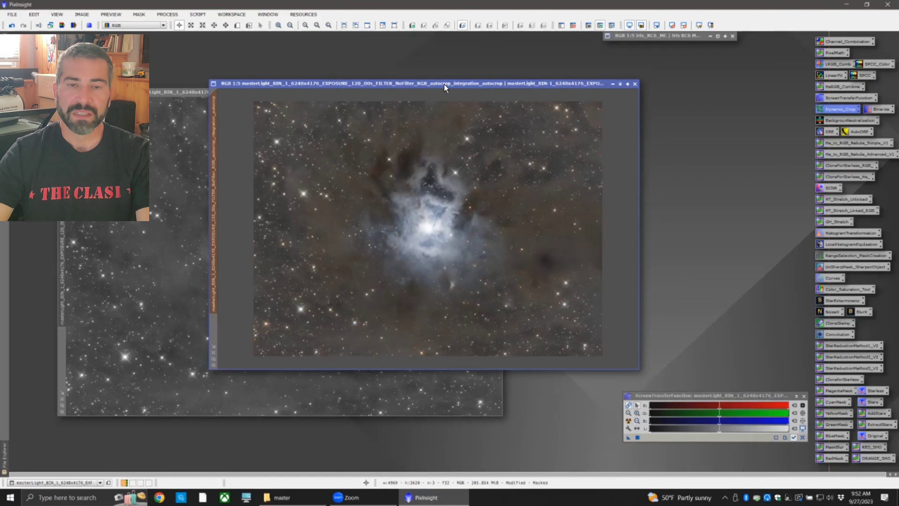
drag(443, 83, 431, 84)
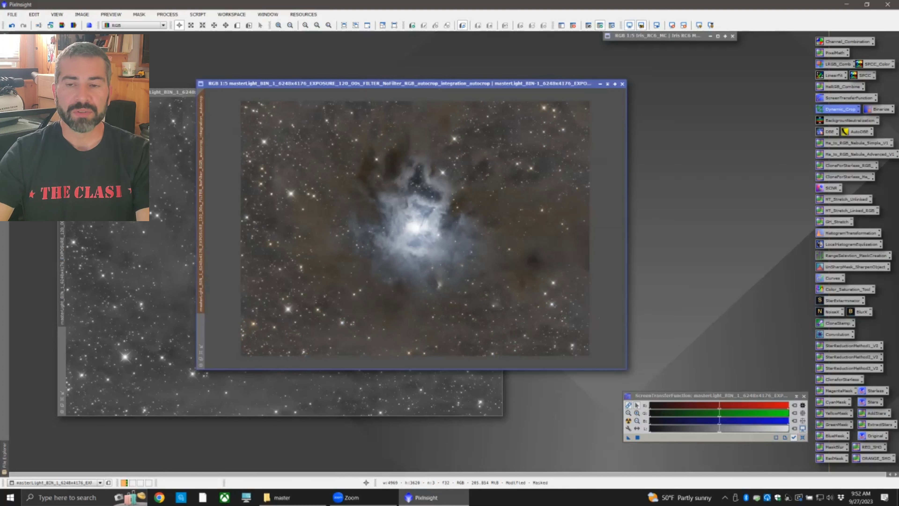
Step: Lift the RGB/K curve midtones to brighten the image, comparing with the live preview on and off
double_click(832, 278)
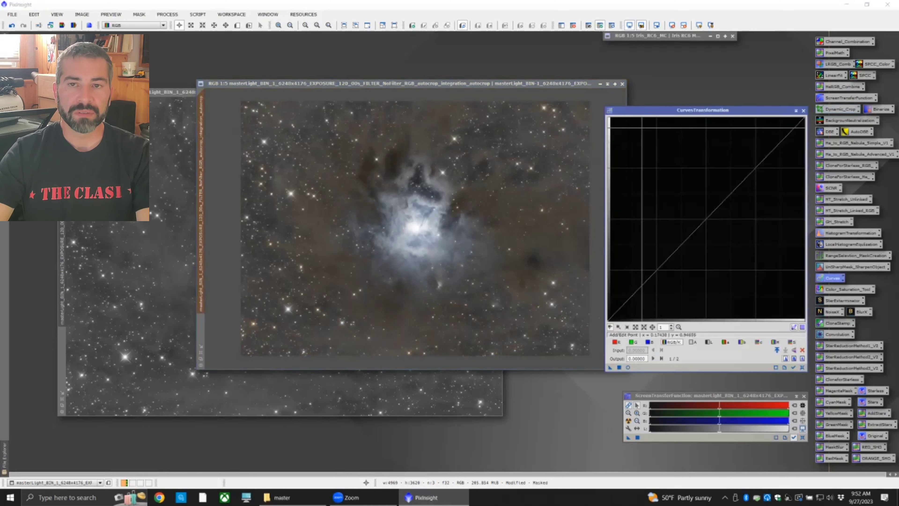
click(167, 14)
mouse_move(180, 26)
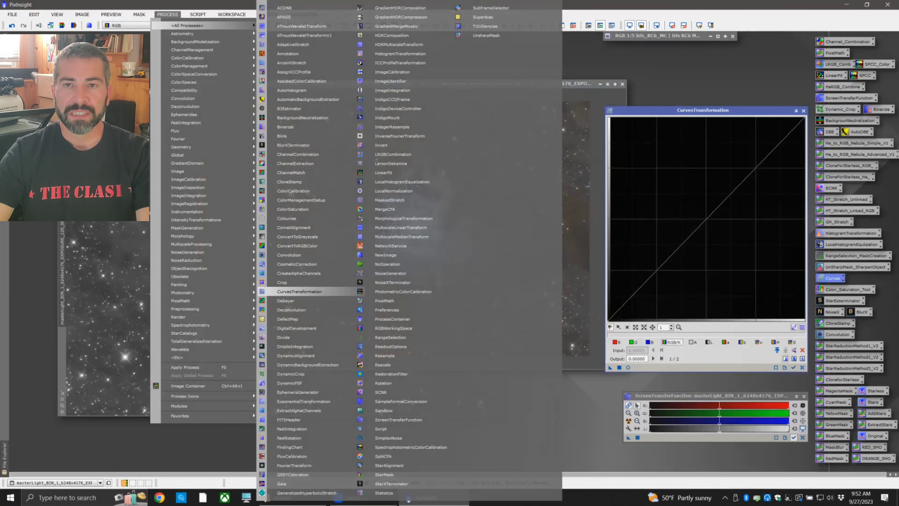
click(350, 291)
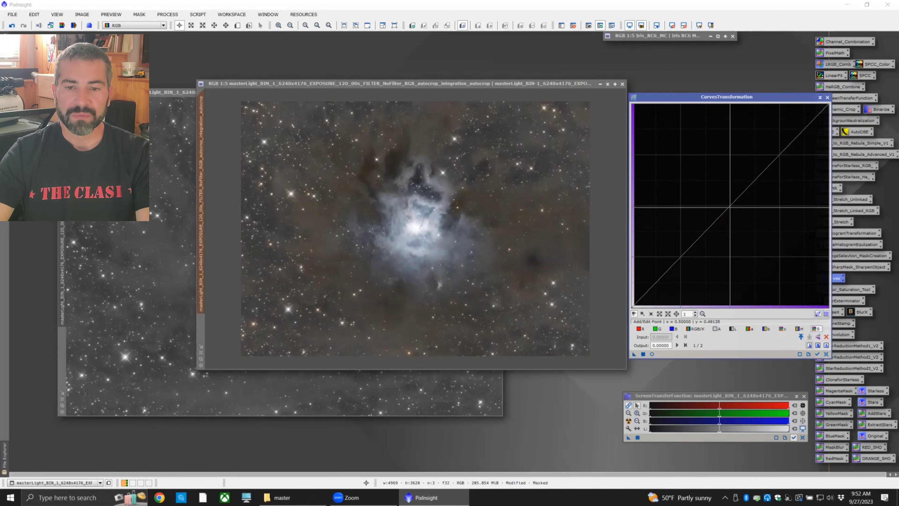
click(652, 355)
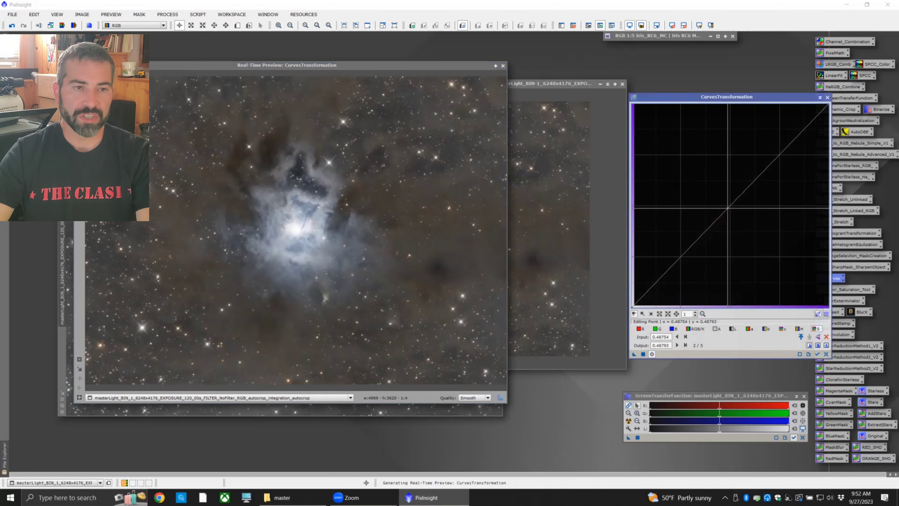
drag(728, 209, 713, 187)
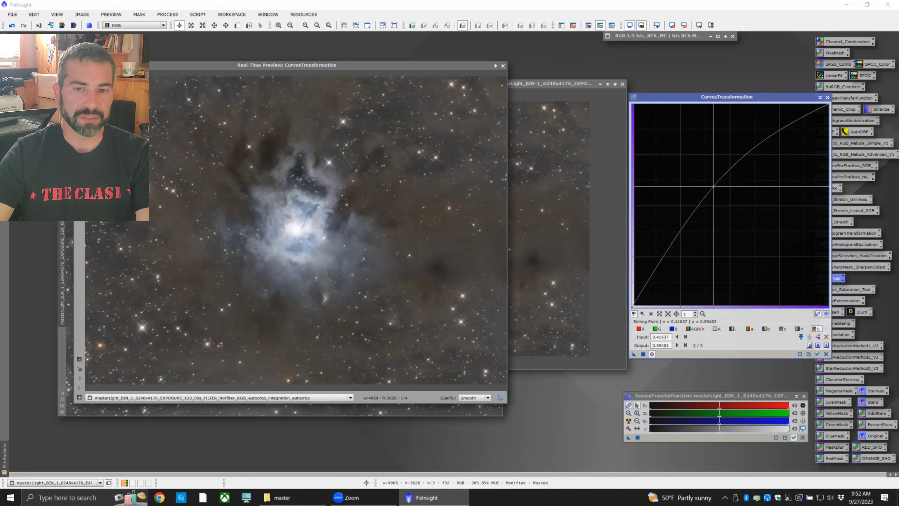
click(655, 357)
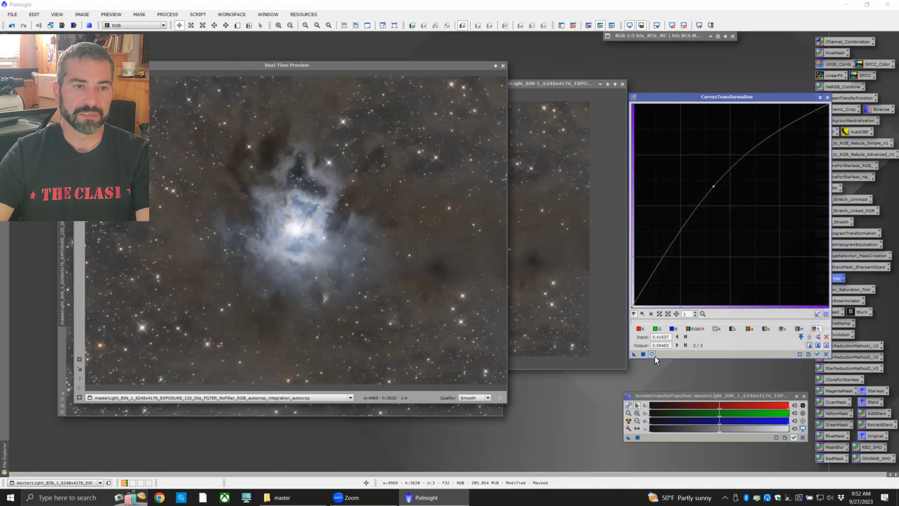
click(654, 356)
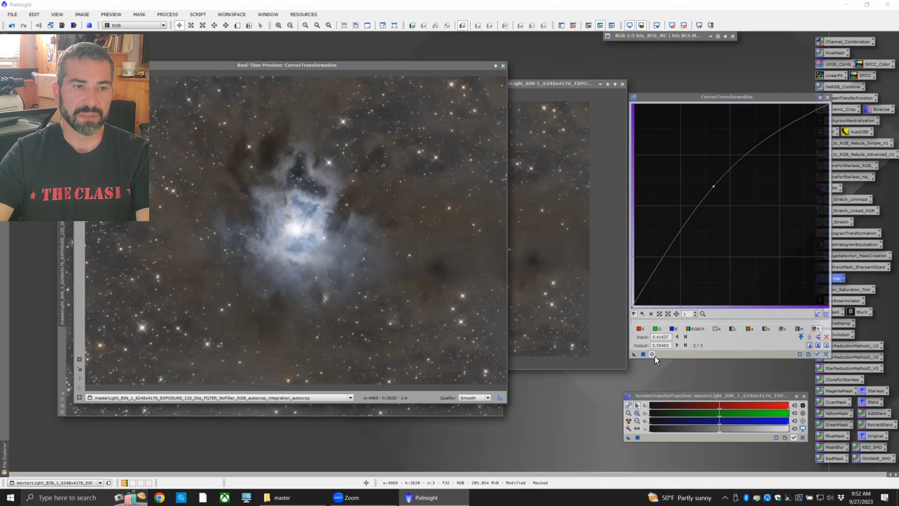
click(654, 356)
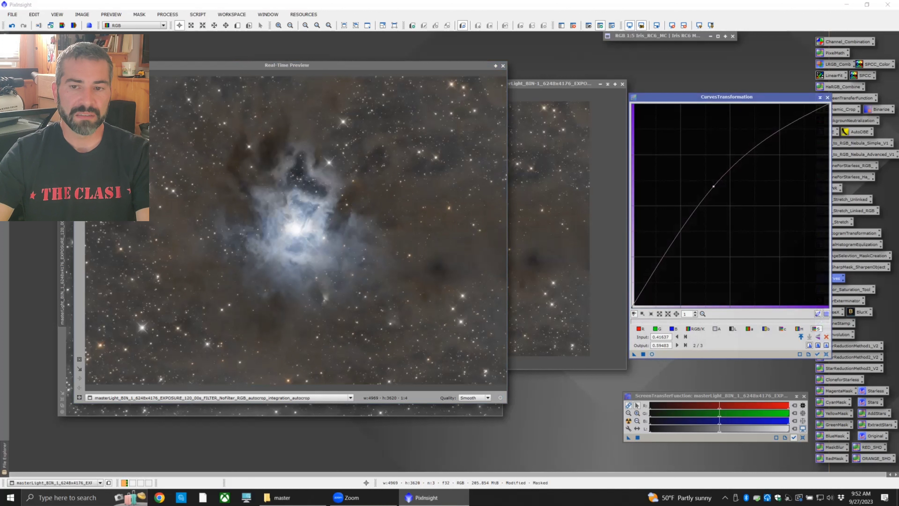
Step: Raise the chroma curve to boost saturation, apply the curves to the masked image, and close the tool
click(783, 329)
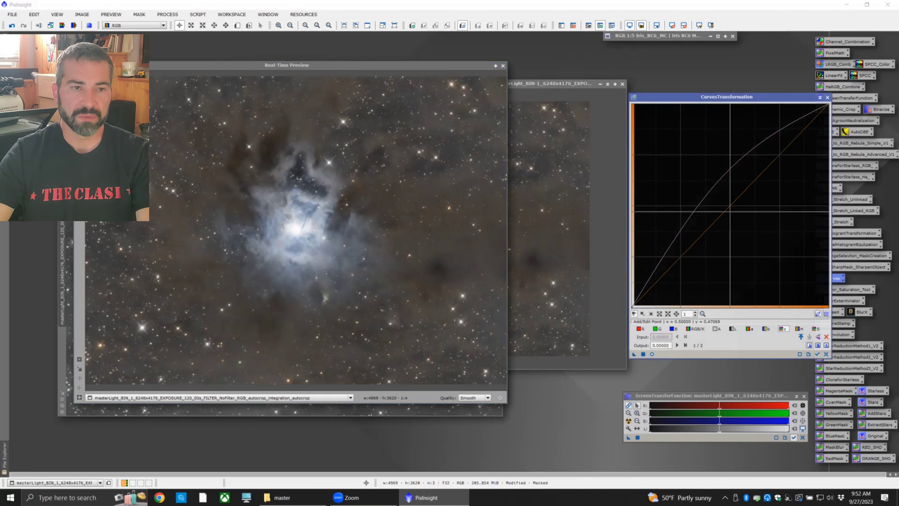
click(728, 203)
drag(728, 203, 714, 196)
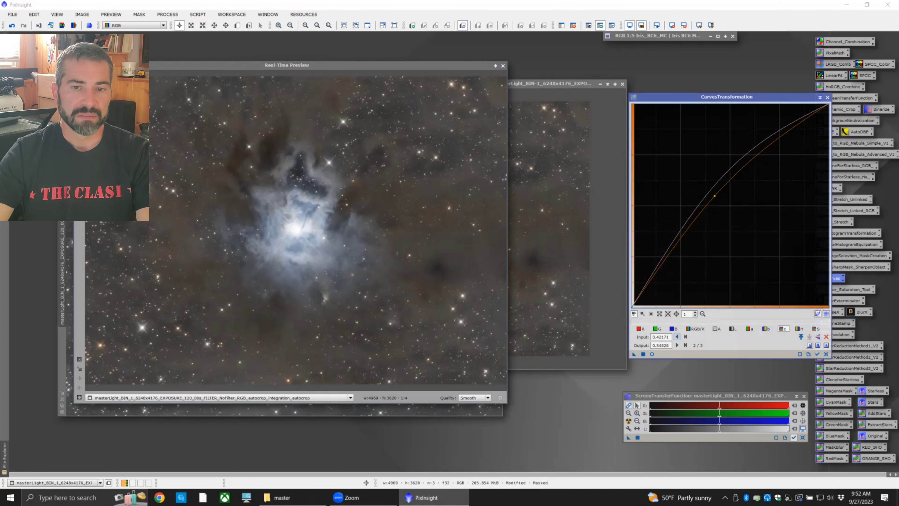
click(643, 355)
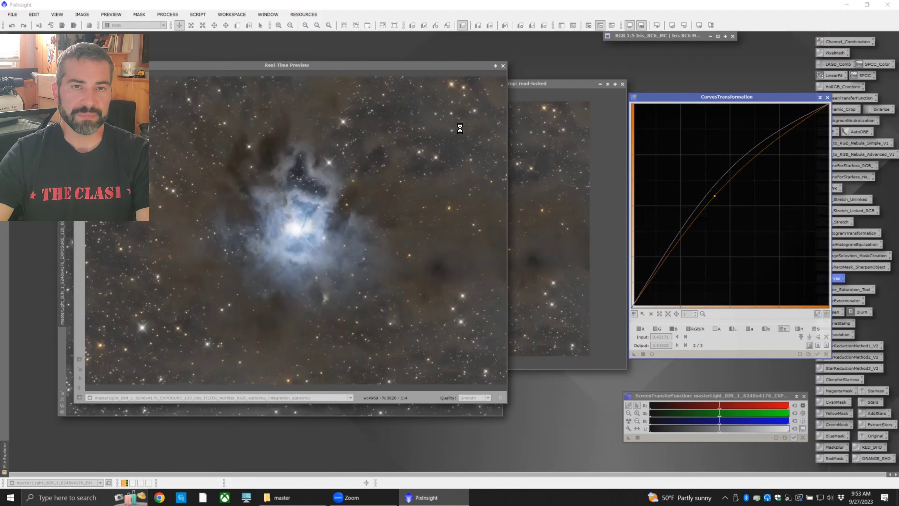
click(504, 66)
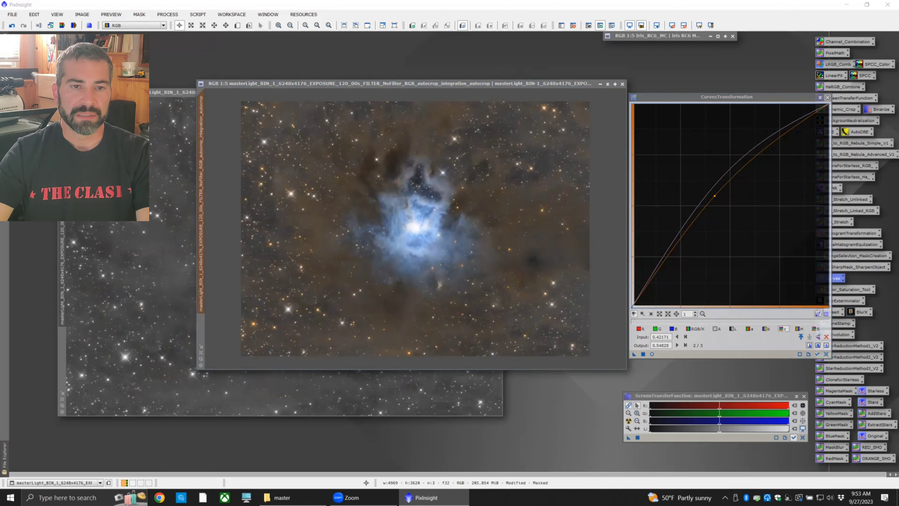
key(Escape)
scroll(323, 218, up, 1)
scroll(323, 217, down, 2)
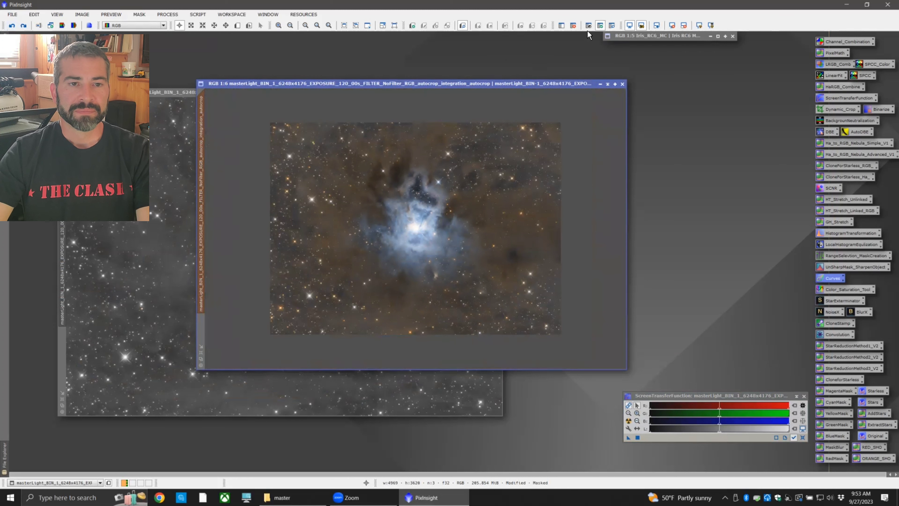
Step: Remove the luminance mask, then briefly compare against the iconized Iris_RC6_MC image before re-iconizing it
click(574, 25)
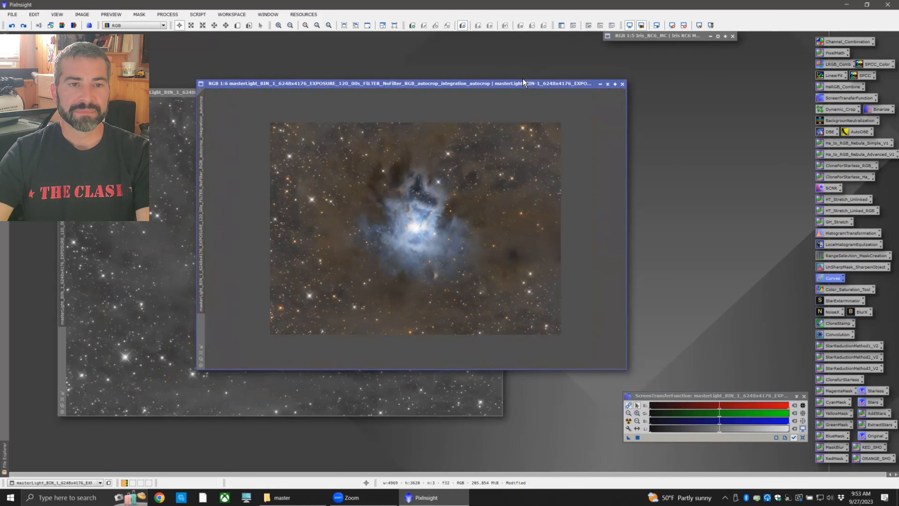
drag(513, 87, 444, 73)
double_click(629, 38)
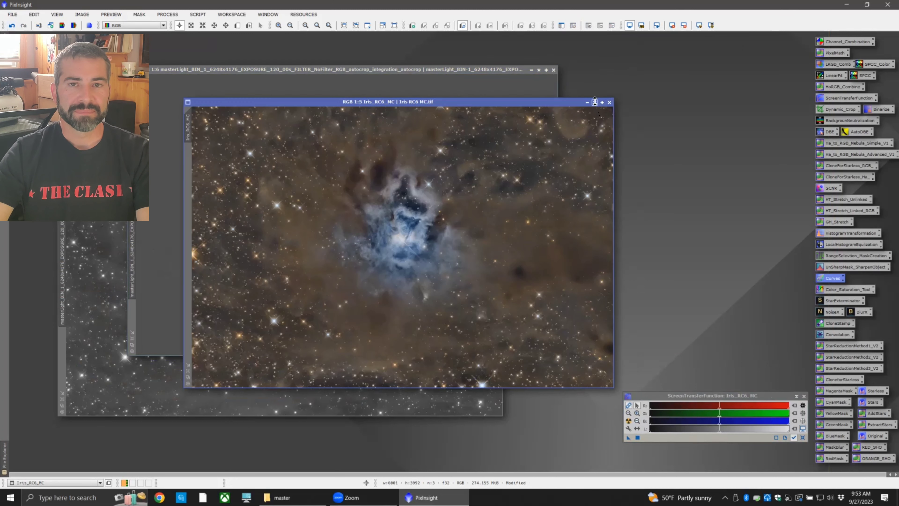
click(586, 102)
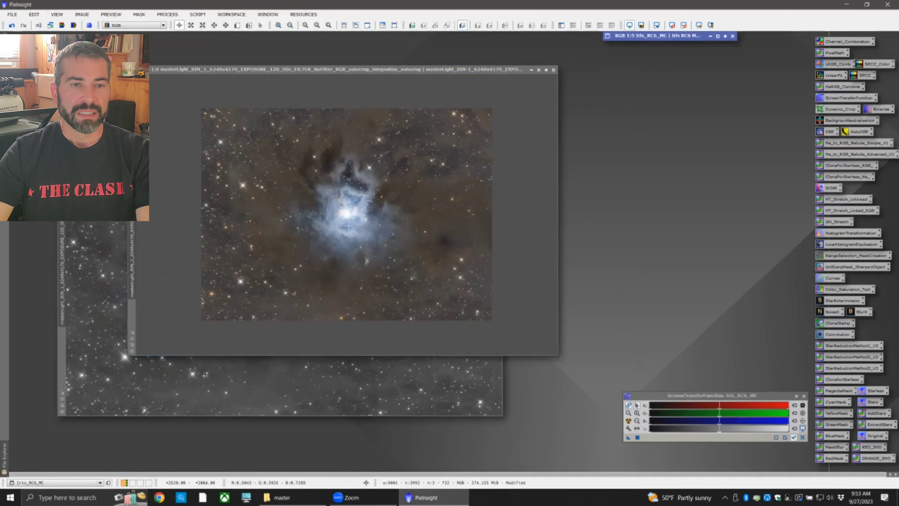
drag(373, 67, 409, 88)
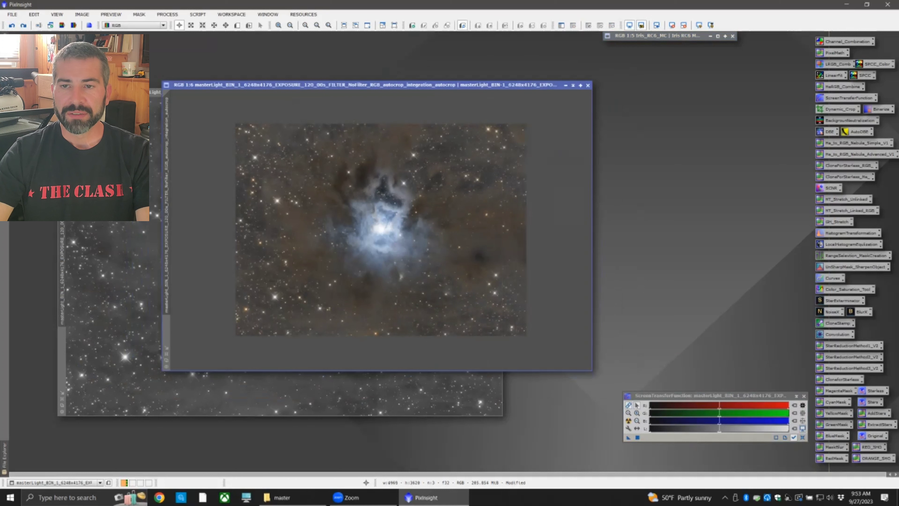
double_click(849, 233)
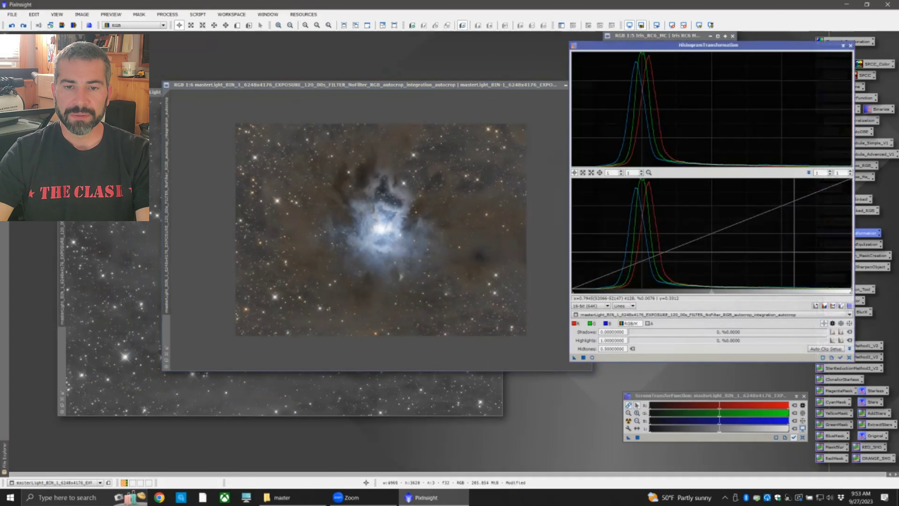
click(592, 358)
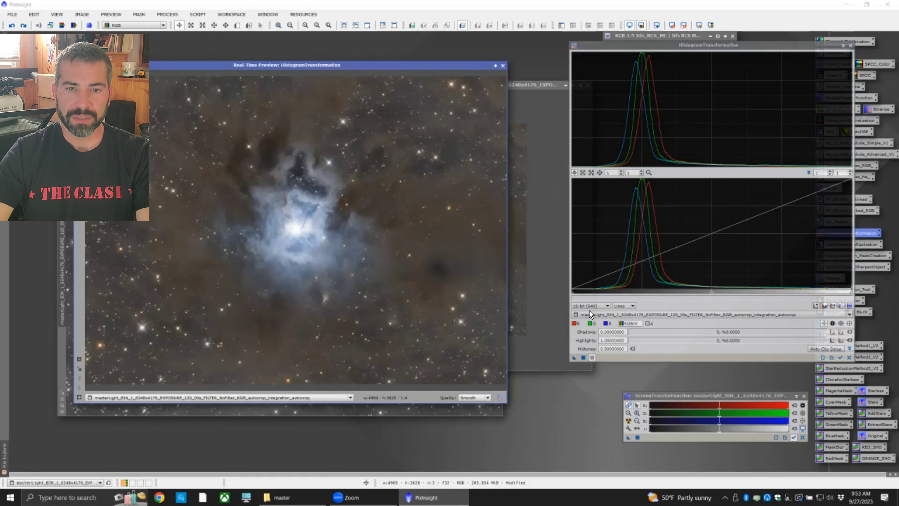
click(574, 296)
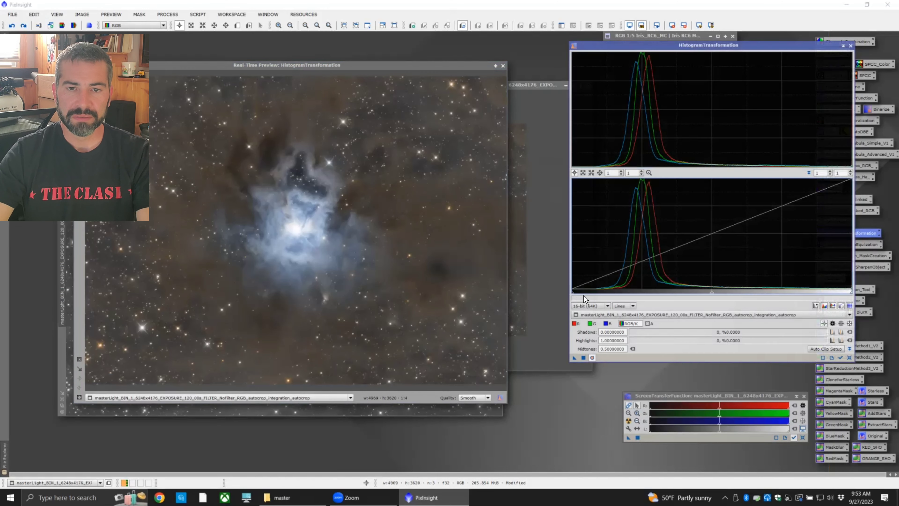
drag(575, 295, 590, 295)
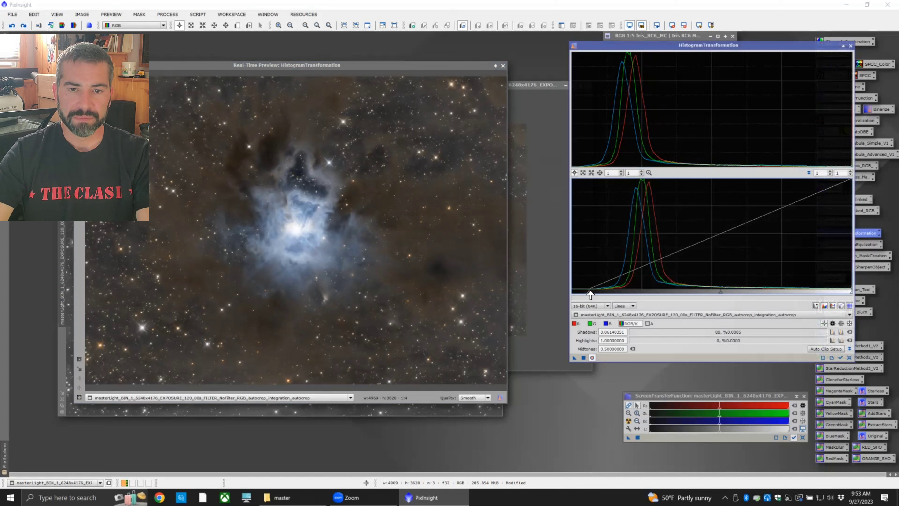
drag(576, 358, 212, 409)
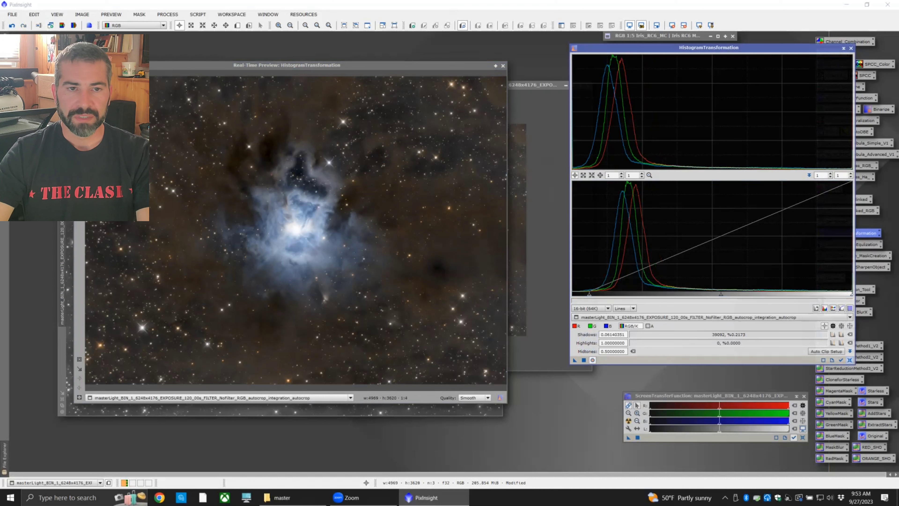
click(849, 360)
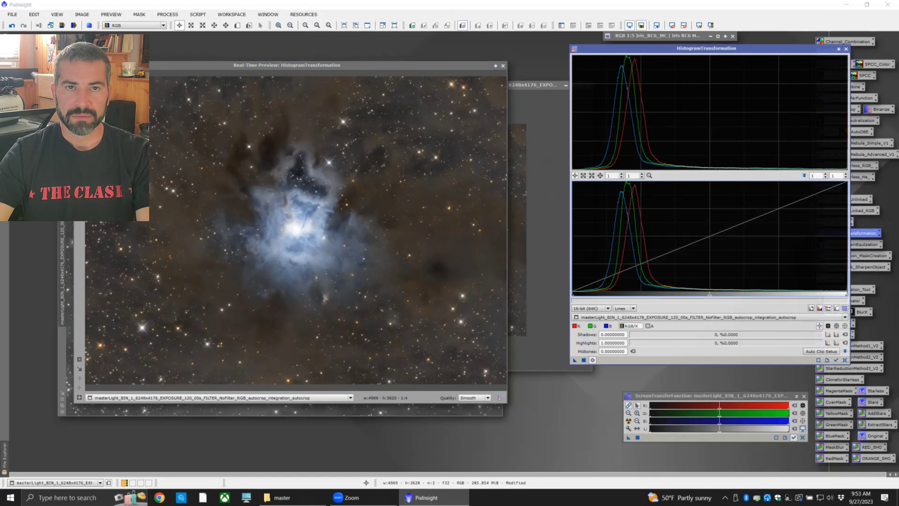
key(Escape)
click(503, 66)
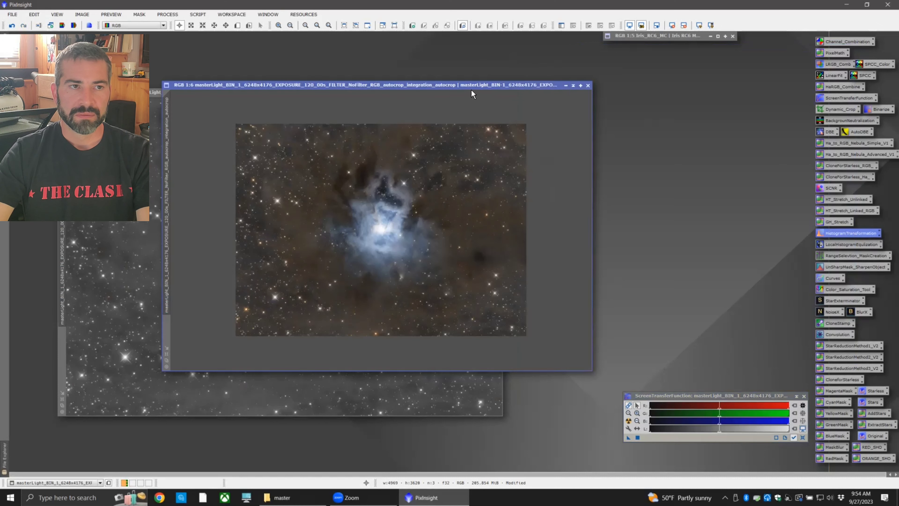
Step: Open BlurXTerminator and place its panel beside the nebula image
drag(472, 89, 432, 72)
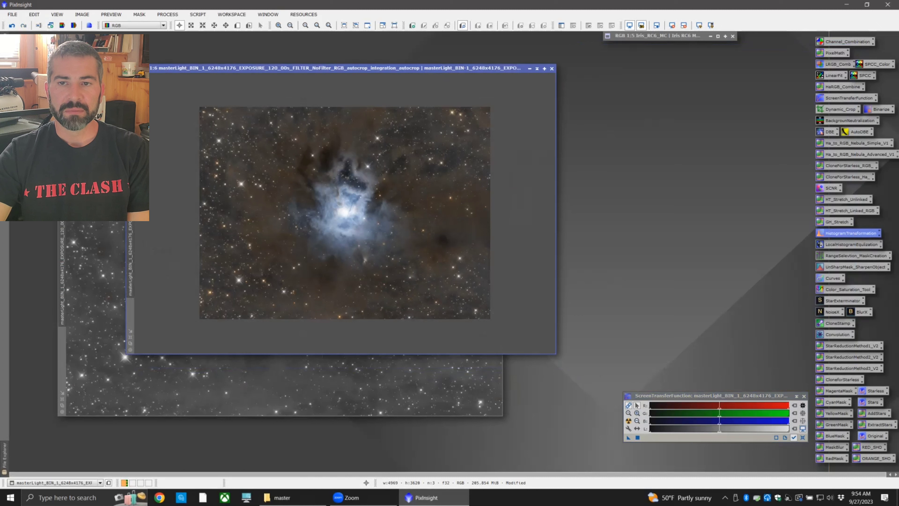
double_click(842, 301)
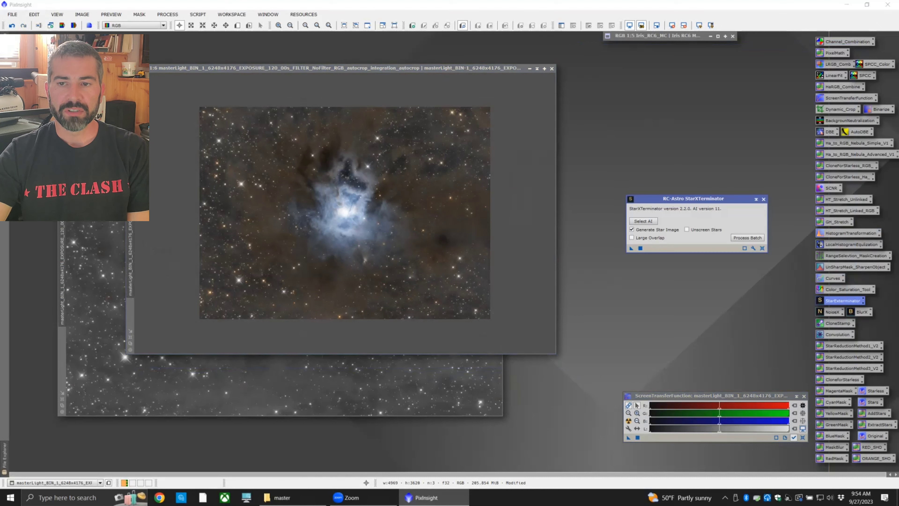
click(764, 199)
double_click(861, 312)
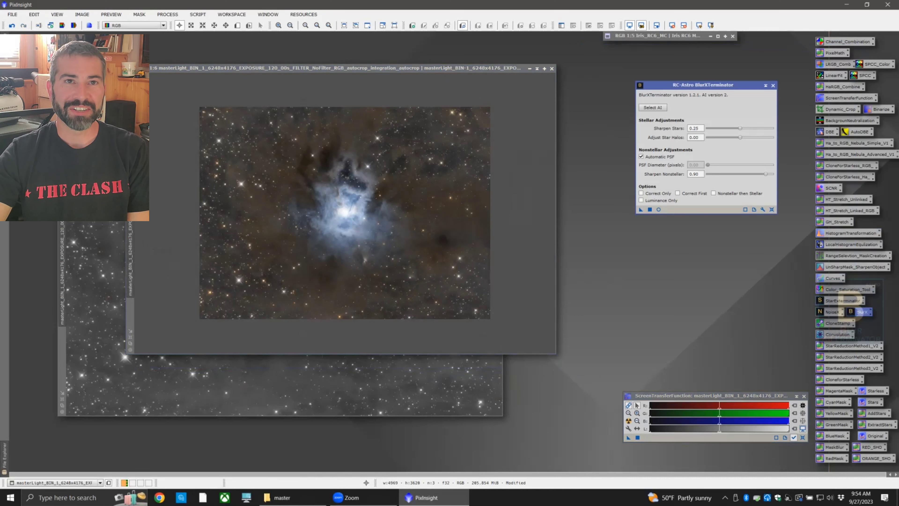
drag(681, 84, 641, 97)
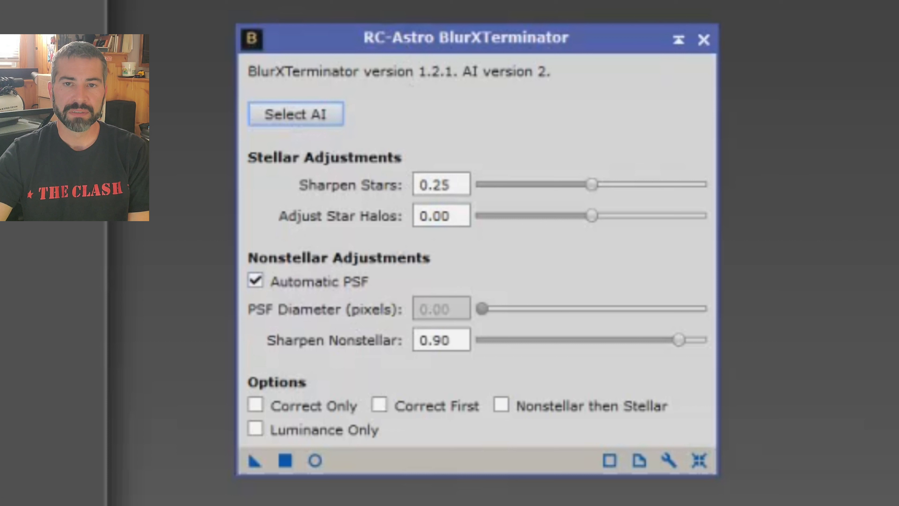
Step: Set Sharpen Nonstellar to 0.00 and Sharpen Stars to 0.10, then run BlurXTerminator on the image
click(654, 187)
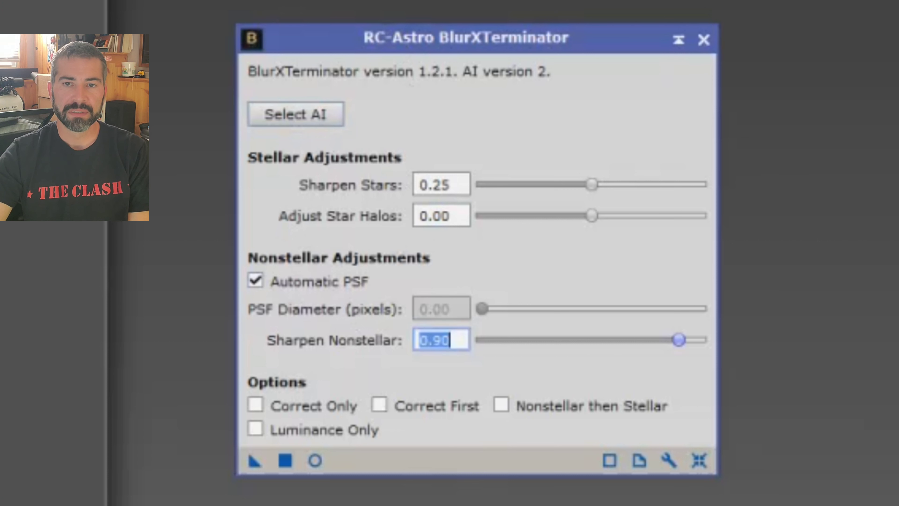
drag(725, 187, 668, 187)
drag(485, 340, 459, 341)
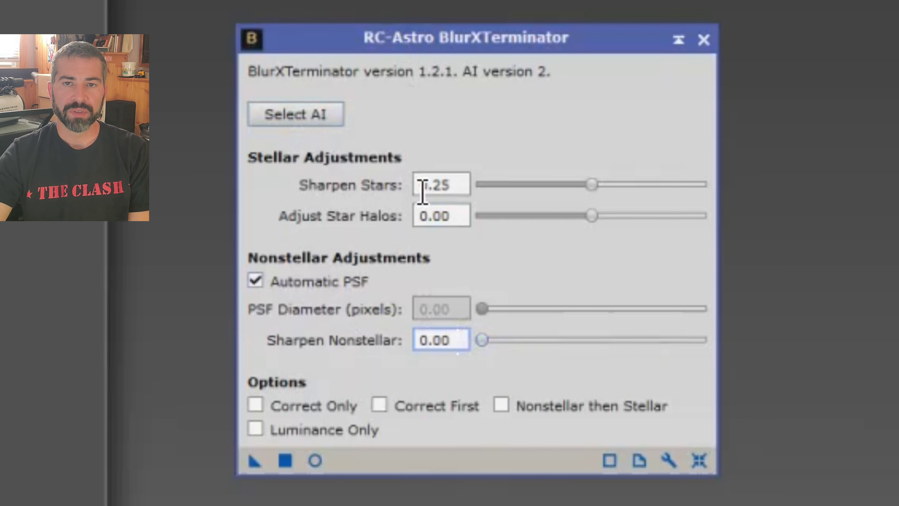
click(451, 188)
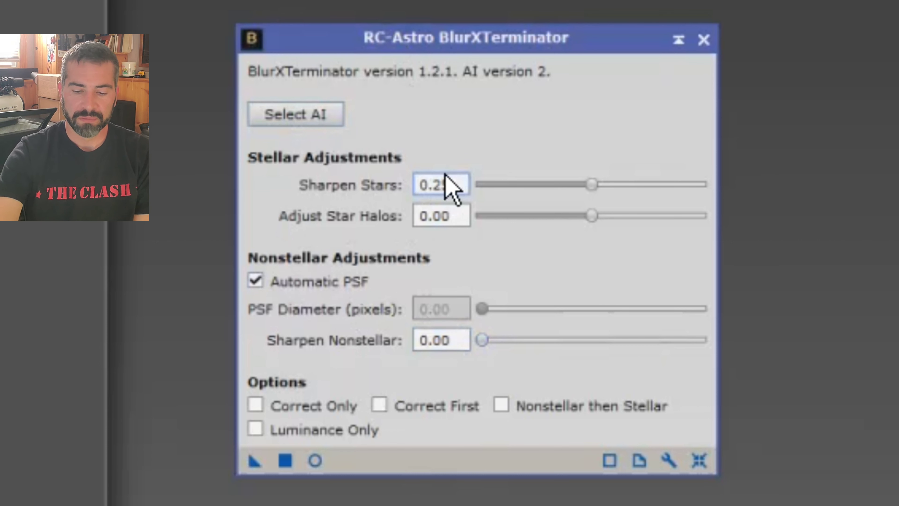
key(BackSpace)
key(BackSpace)
text(1)
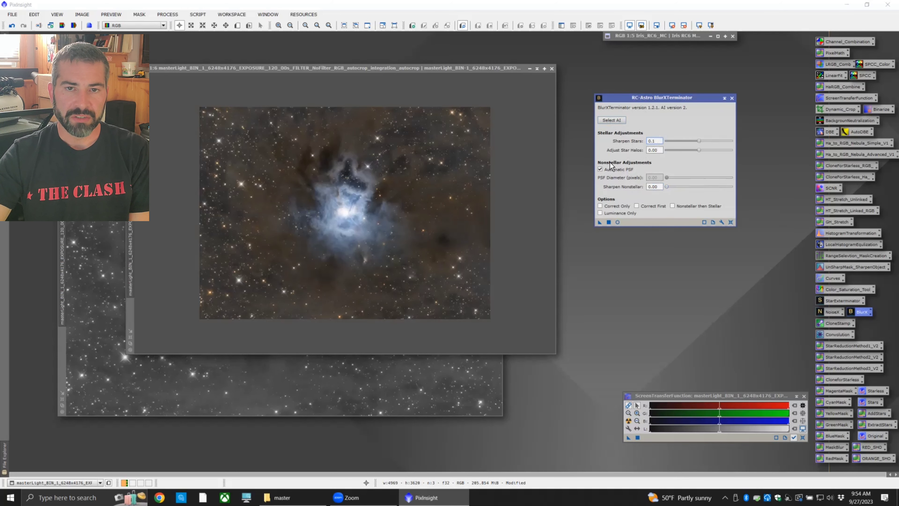
click(600, 222)
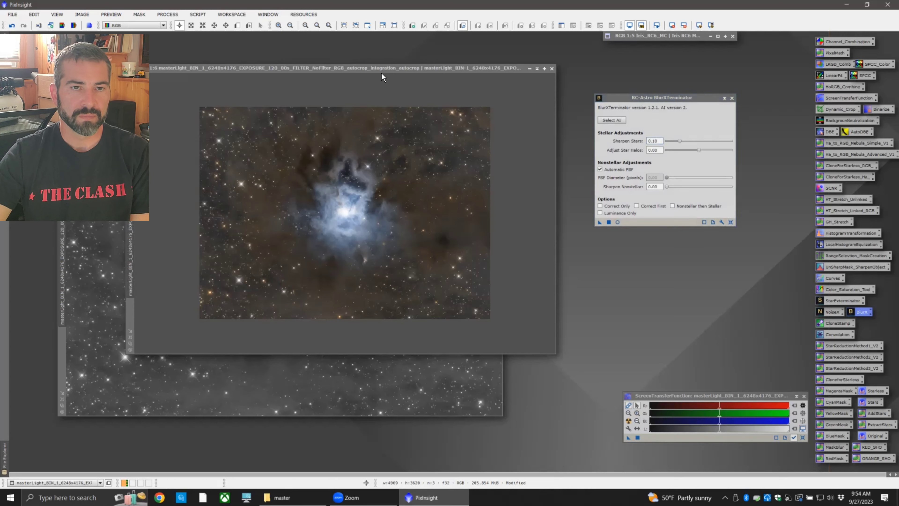
scroll(382, 92, up, 2)
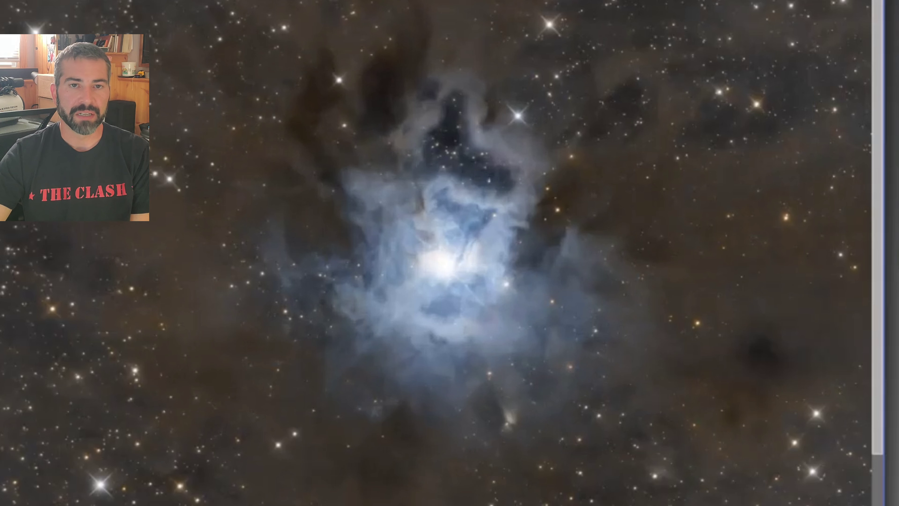
scroll(757, 175, down, 1)
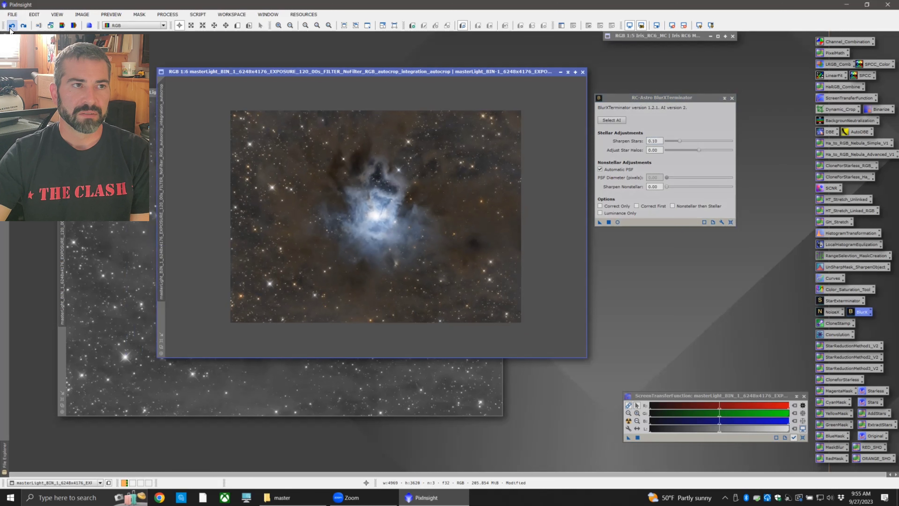
click(27, 27)
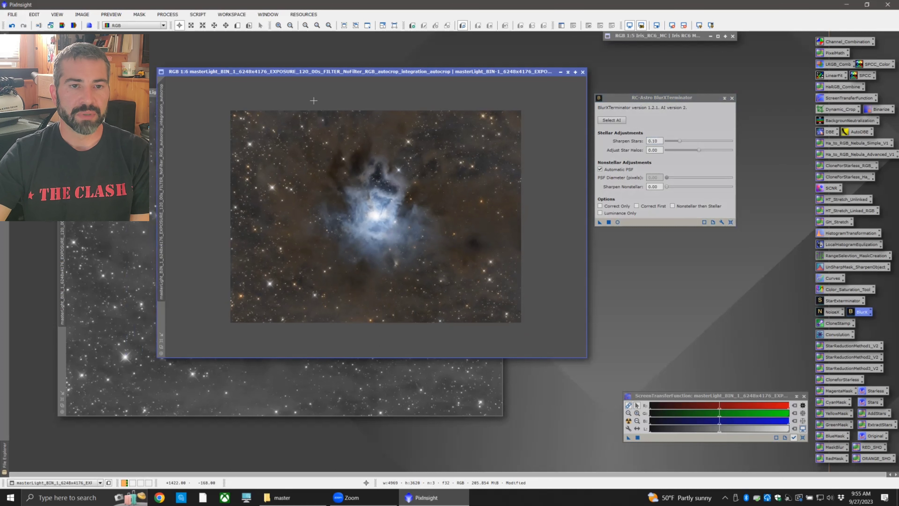
scroll(431, 220, up, 2)
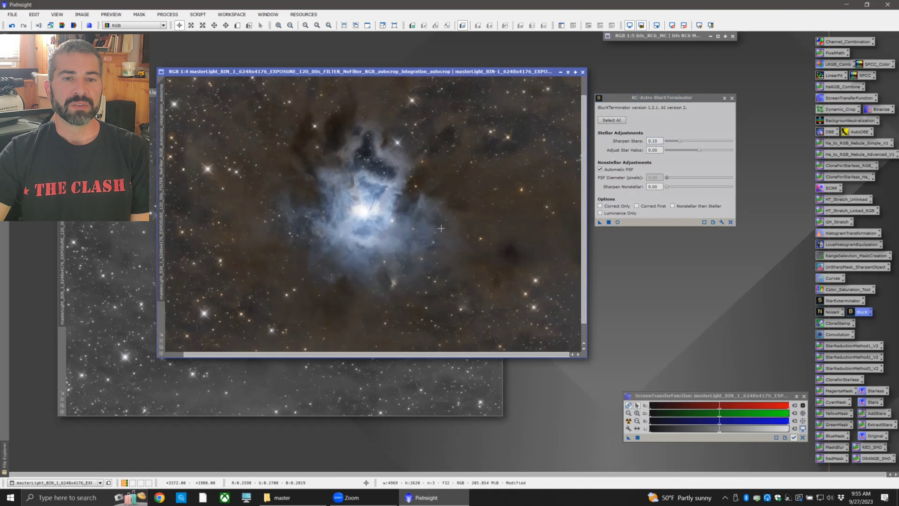
scroll(440, 228, down, 2)
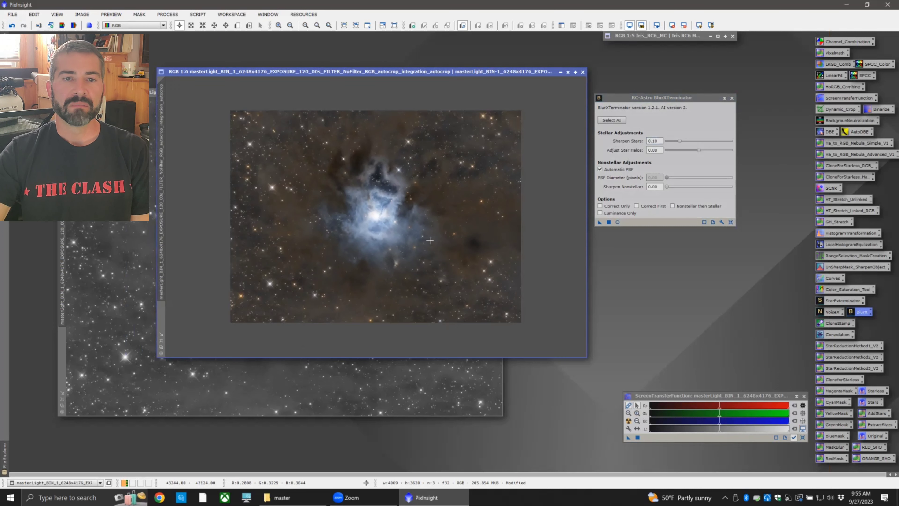